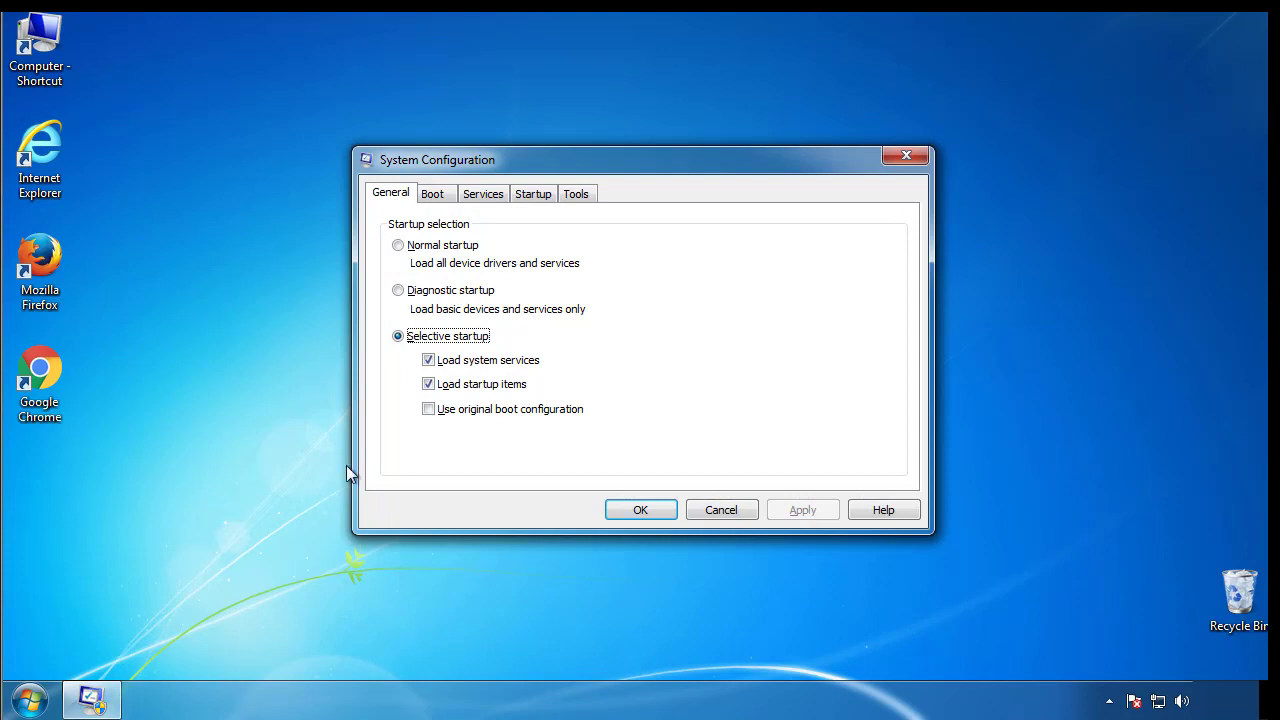
# - Enable Safe boot with the Minimal option, restart the computer to apply it, and dismiss the safe mode help window
pyautogui.click(432, 197)
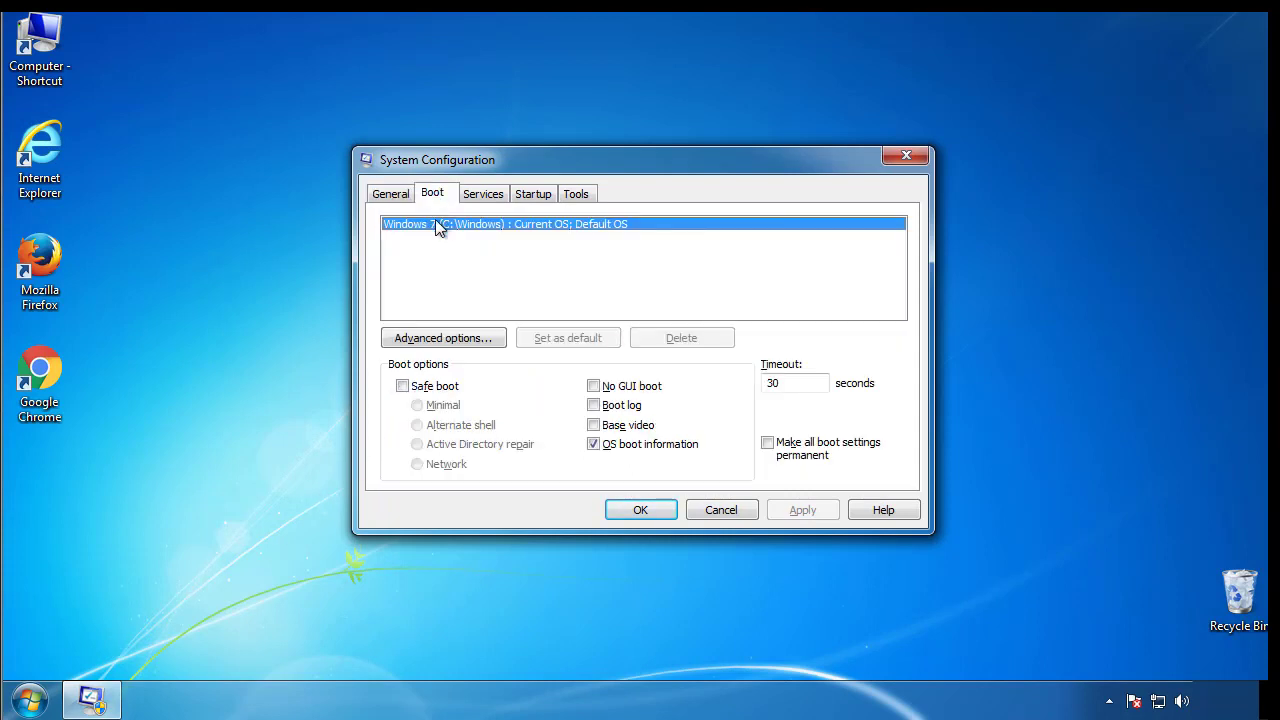
pyautogui.click(402, 385)
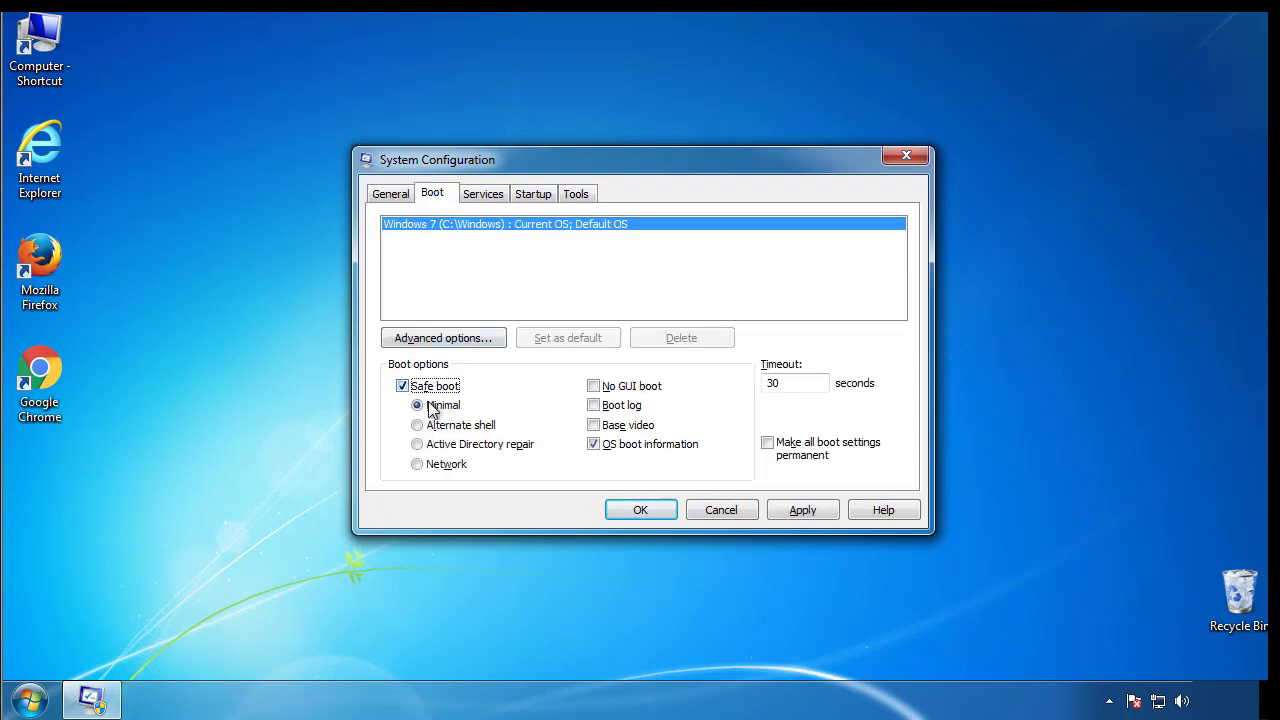
pyautogui.click(649, 510)
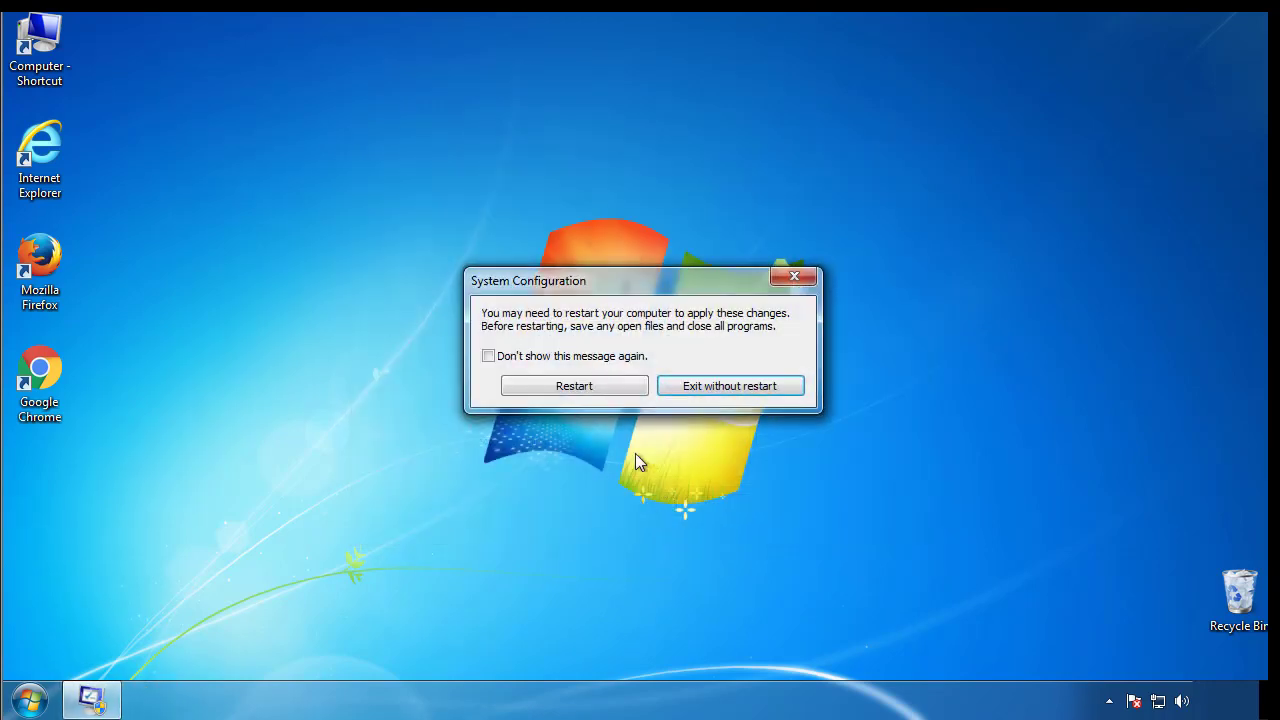
pyautogui.click(577, 388)
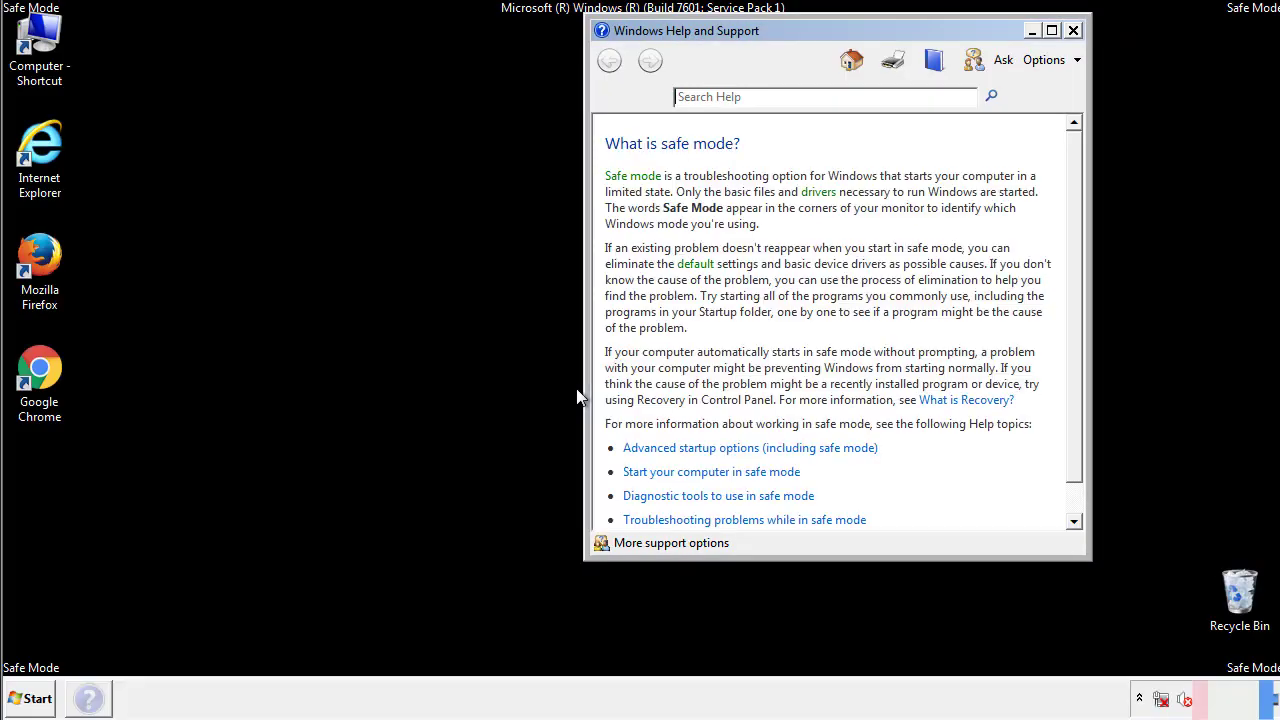
pyautogui.click(1073, 31)
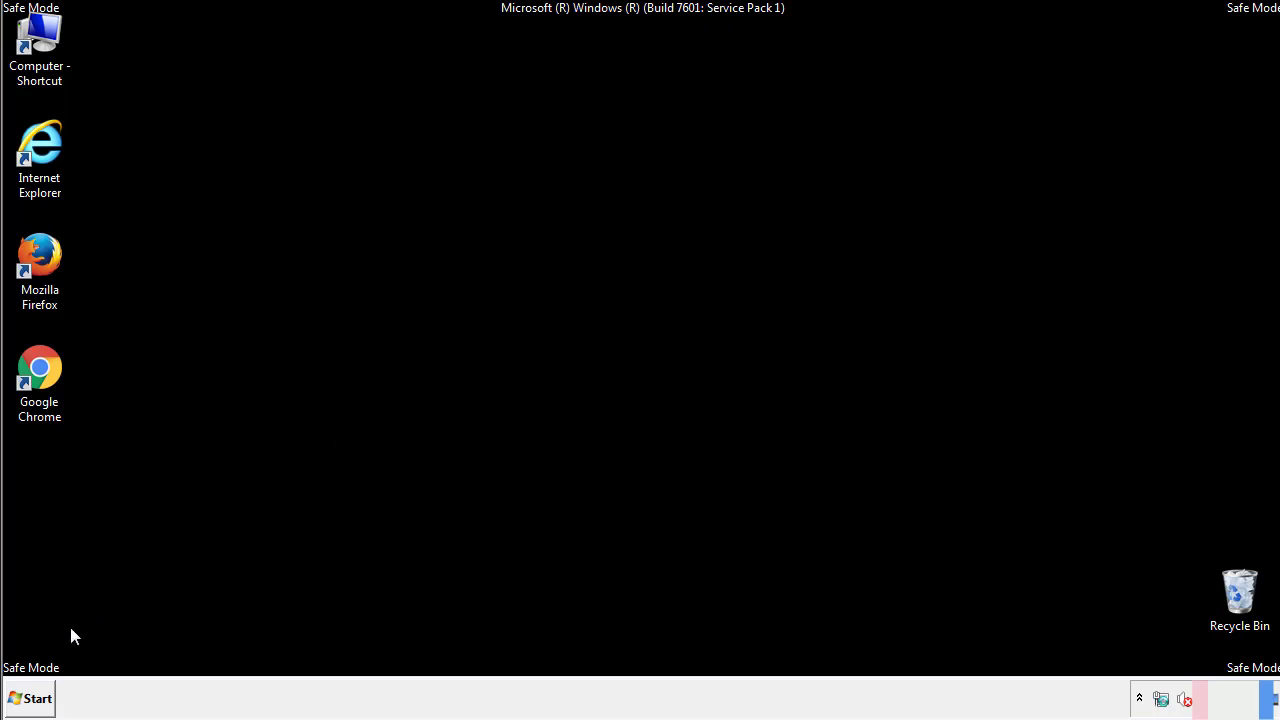
# - Set Folder Options in Control Panel to show hidden files, folders, and drives, confirm, and close Control Panel
pyautogui.click(32, 703)
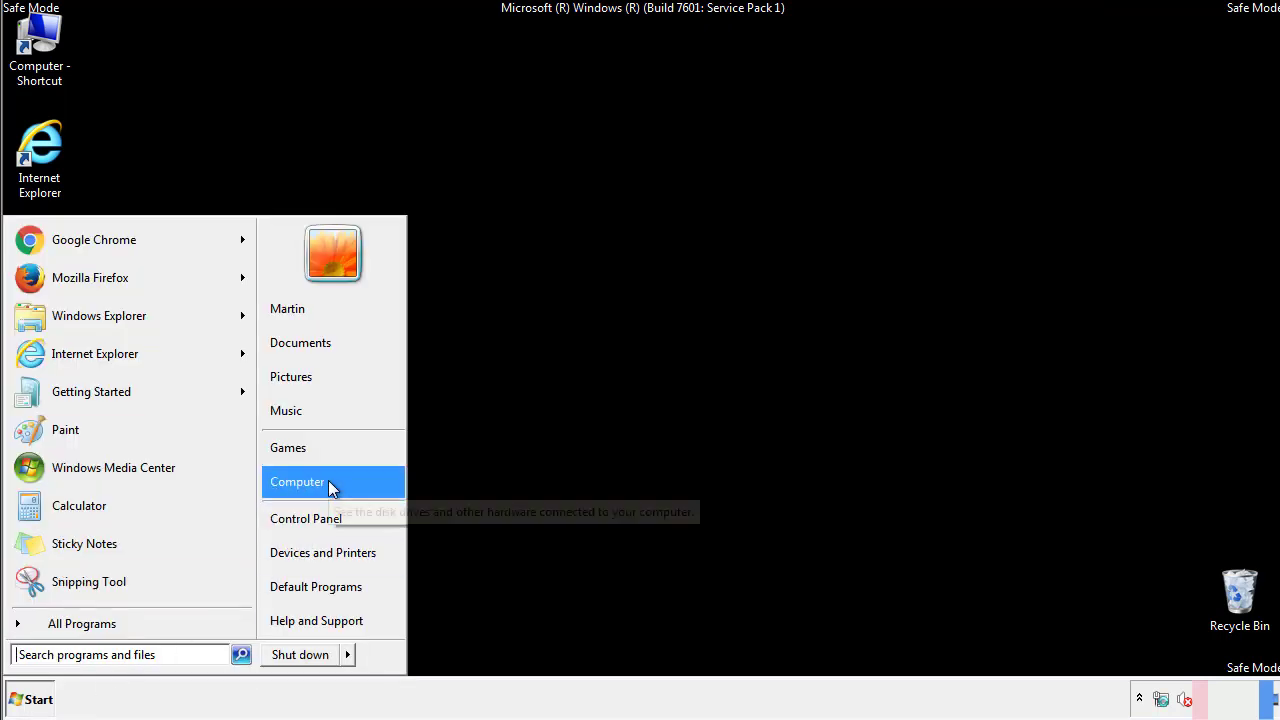
pyautogui.click(318, 515)
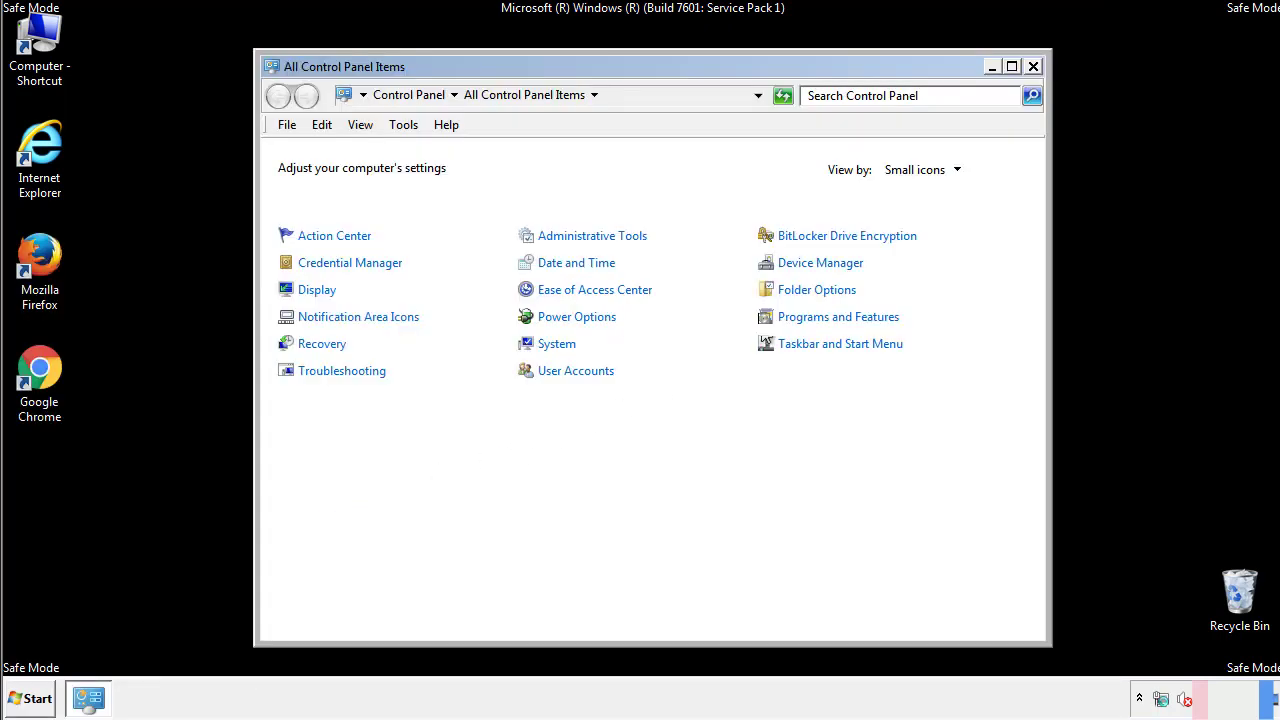
pyautogui.click(820, 289)
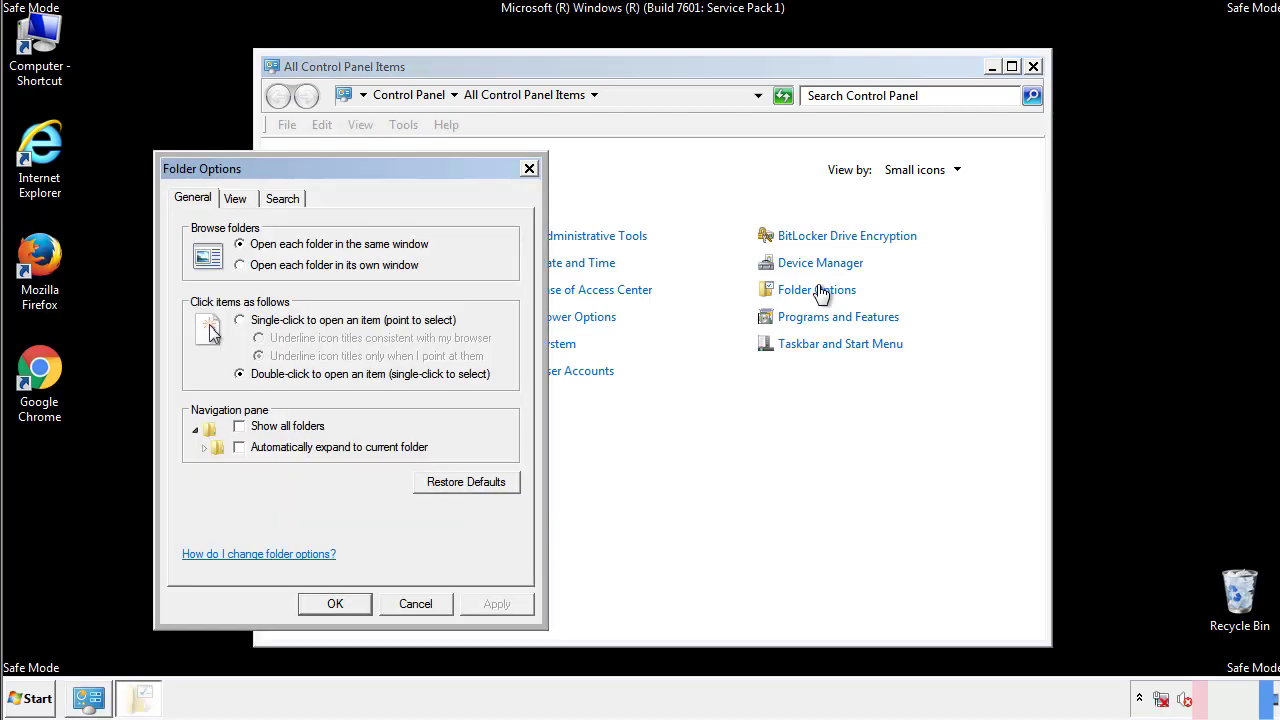
pyautogui.click(238, 200)
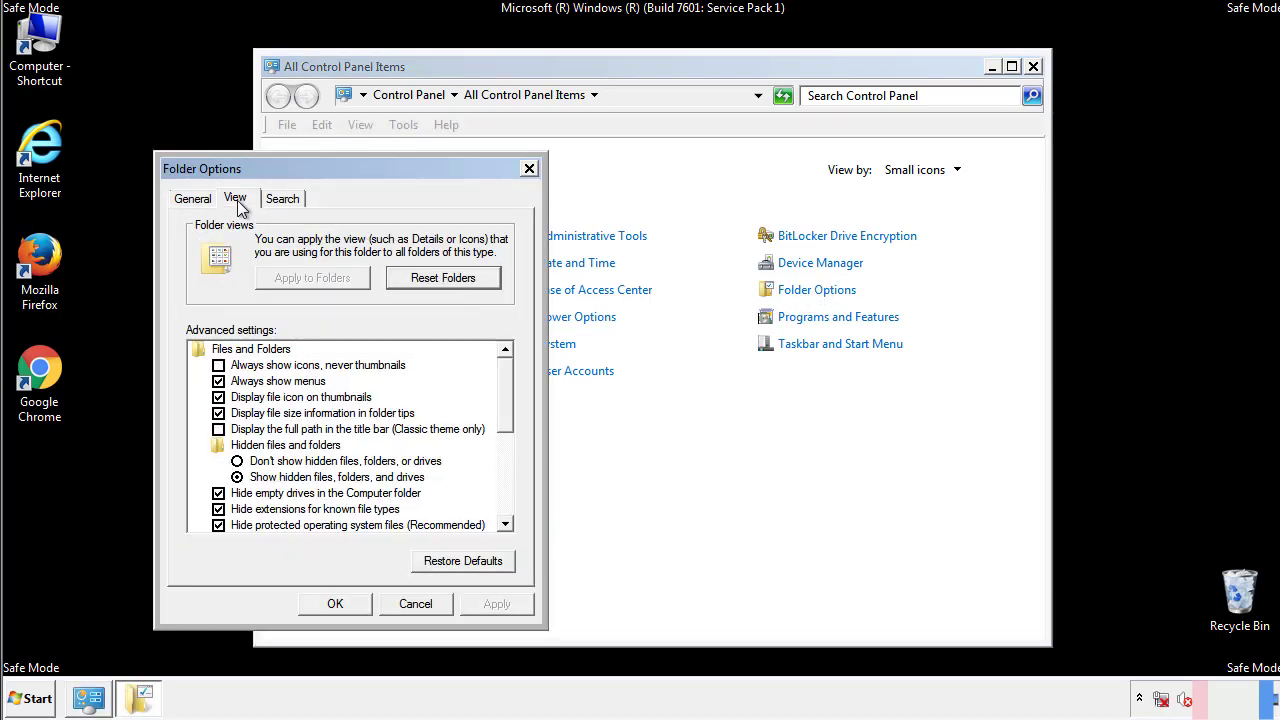
pyautogui.click(219, 381)
pyautogui.click(337, 604)
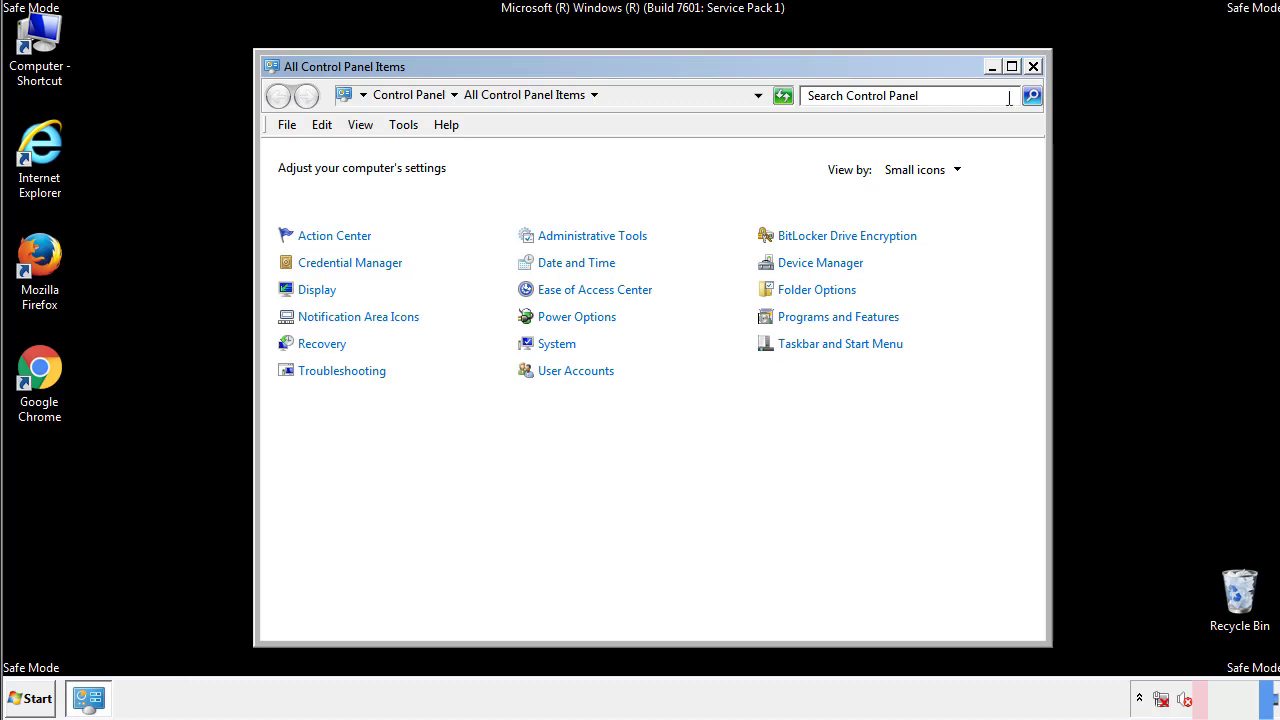
pyautogui.click(1033, 67)
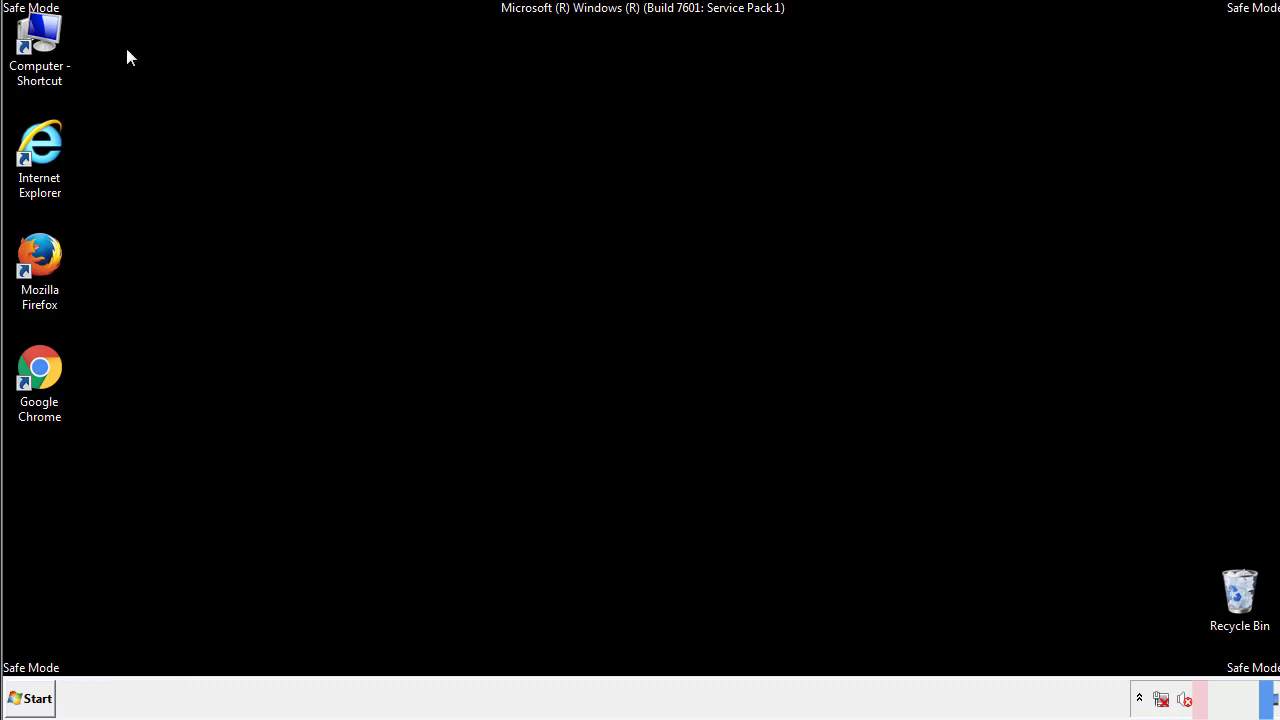
# - Browse from Computer to the folder C:\Windows\System32\drivers\etc
pyautogui.doubleClick(58, 42)
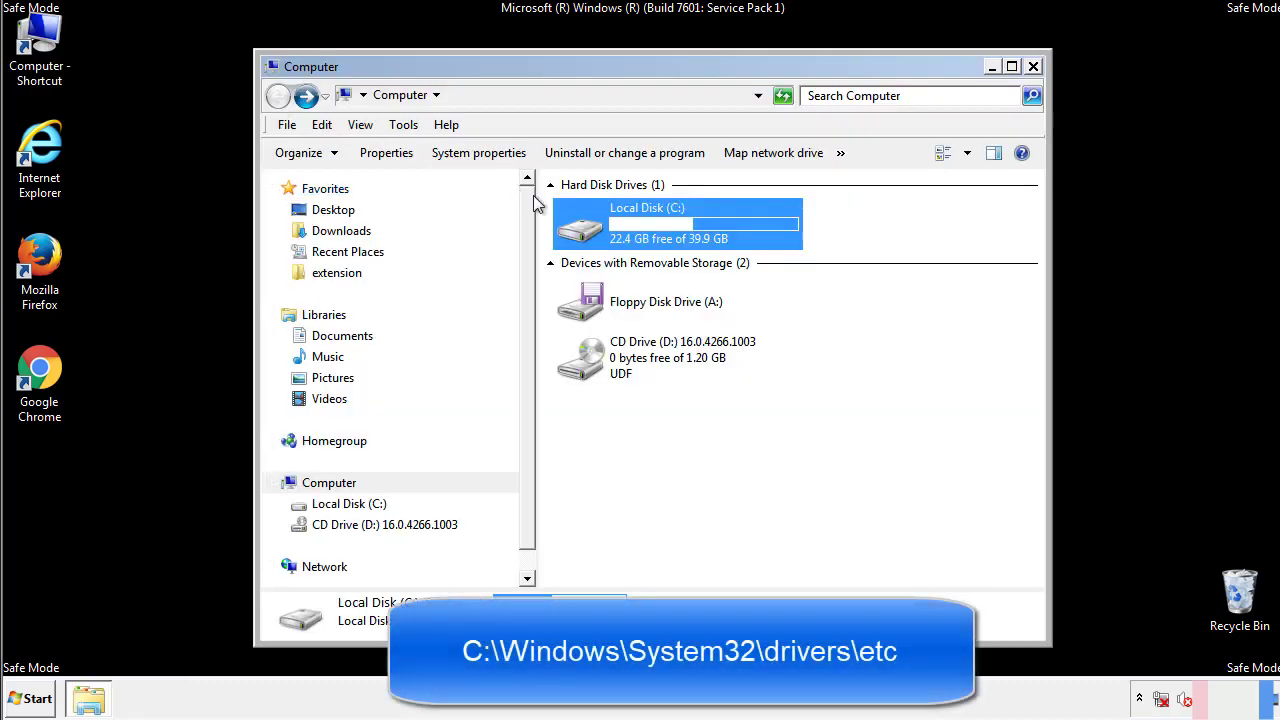
pyautogui.doubleClick(590, 230)
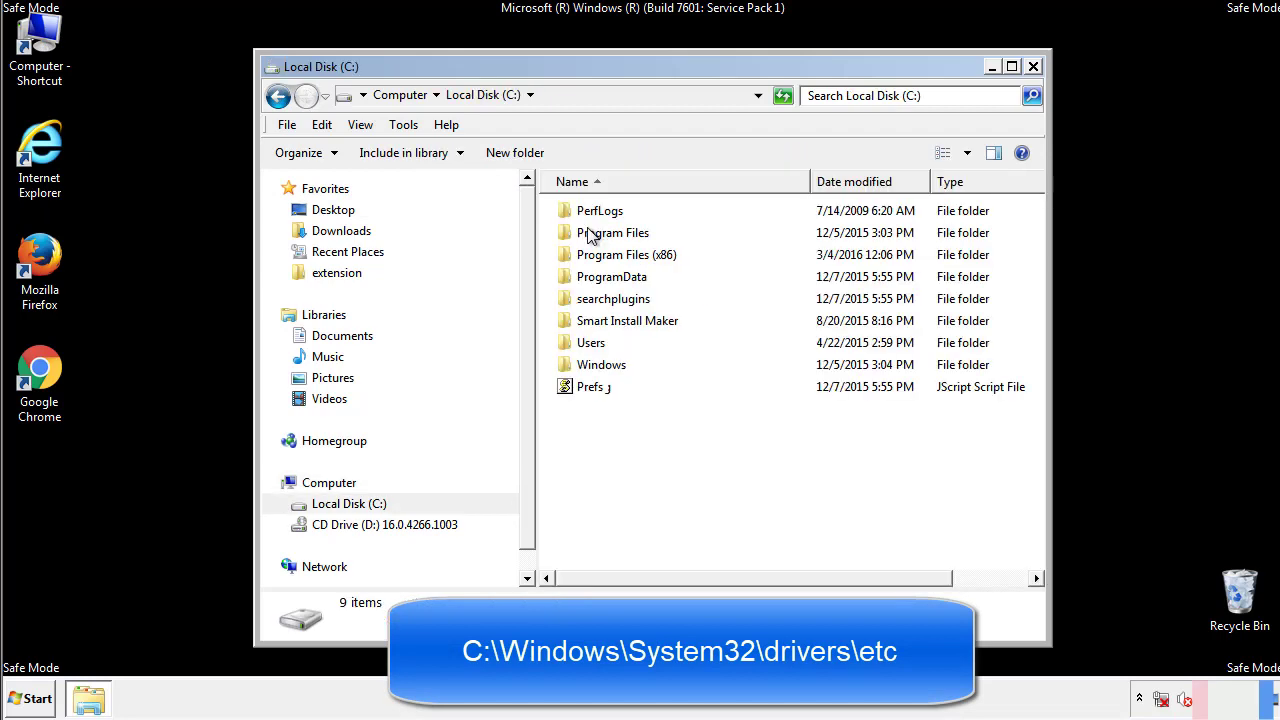
pyautogui.doubleClick(600, 364)
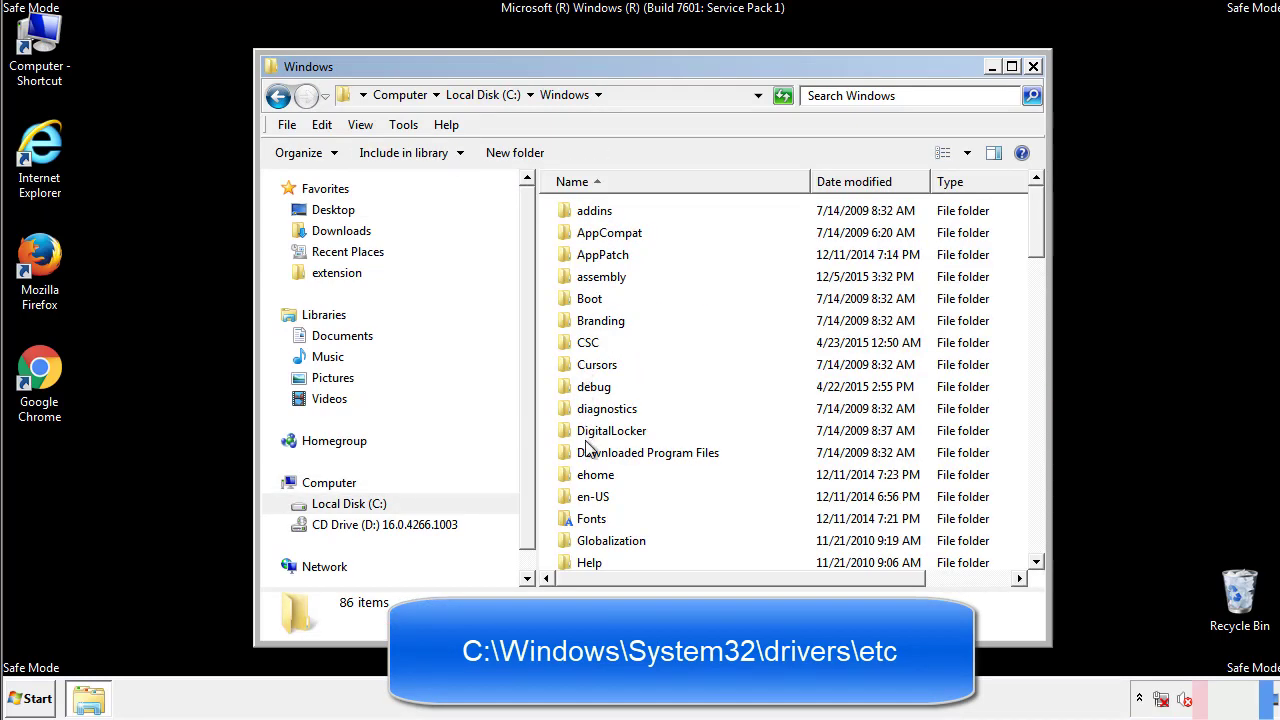
pyautogui.scroll(-4, 585, 450)
pyautogui.scroll(-5, 590, 455)
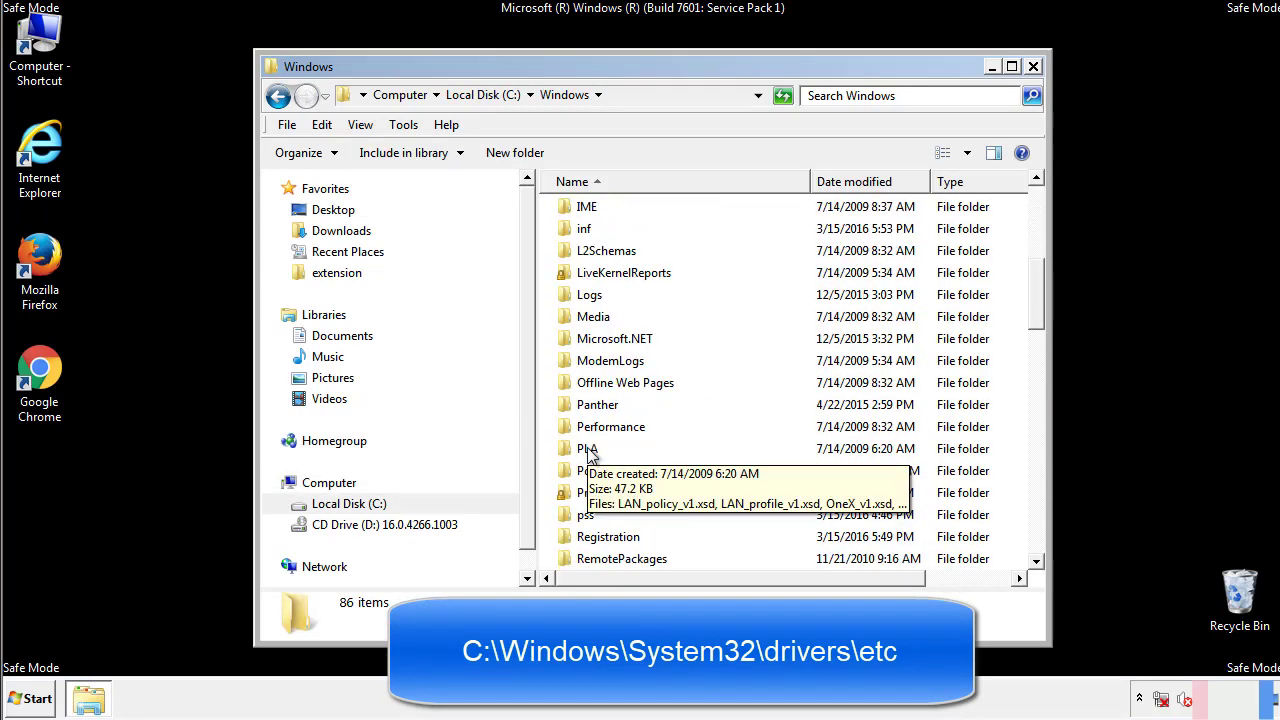
pyautogui.scroll(-2, 590, 455)
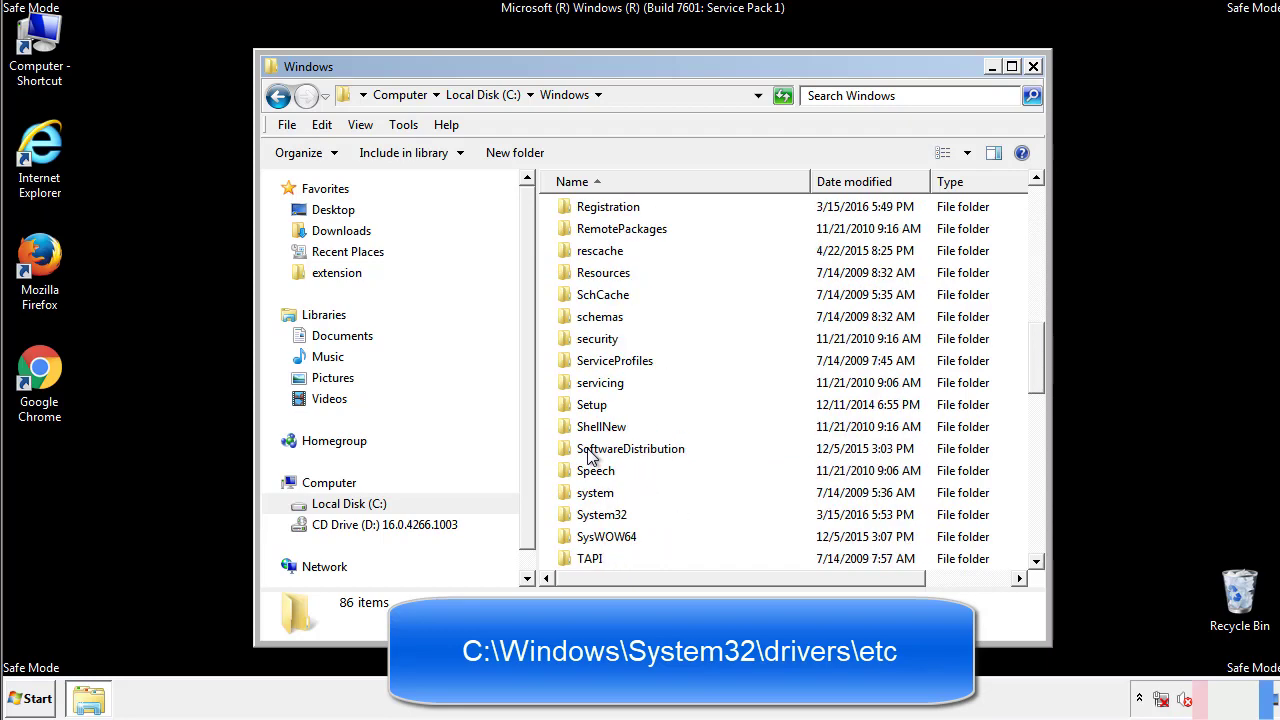
pyautogui.doubleClick(604, 514)
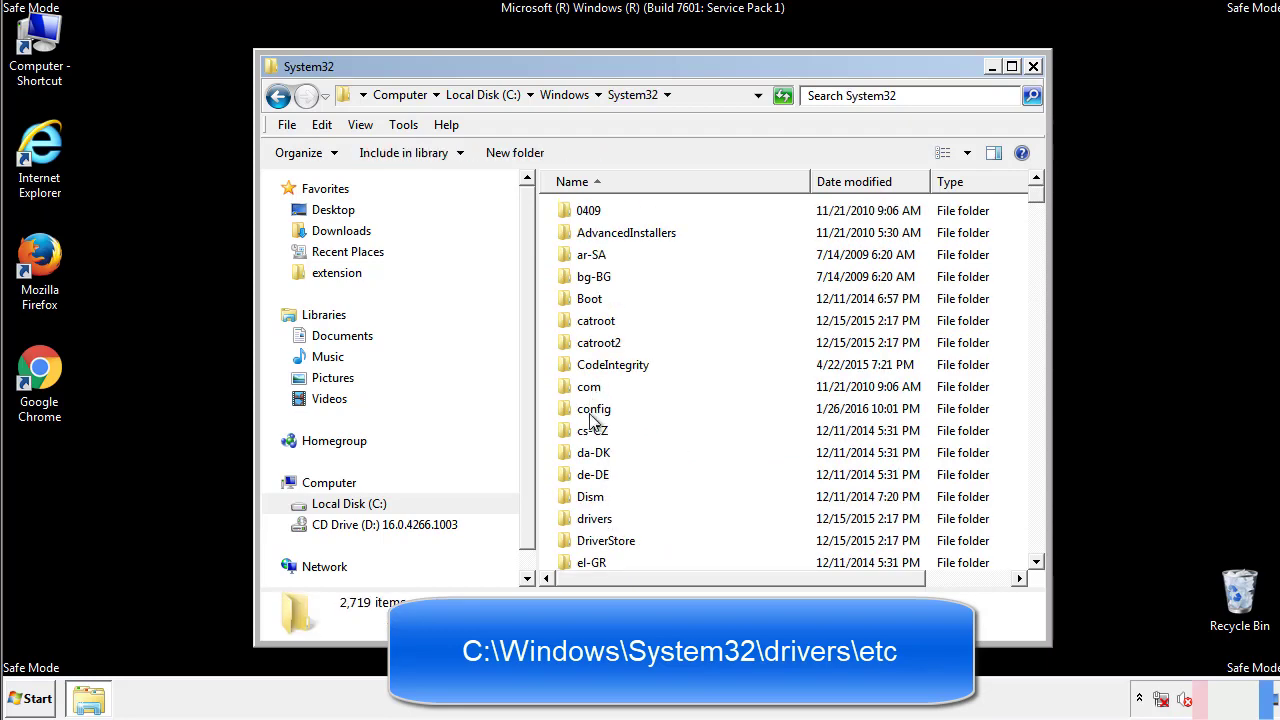
pyautogui.click(595, 524)
pyautogui.doubleClick(595, 524)
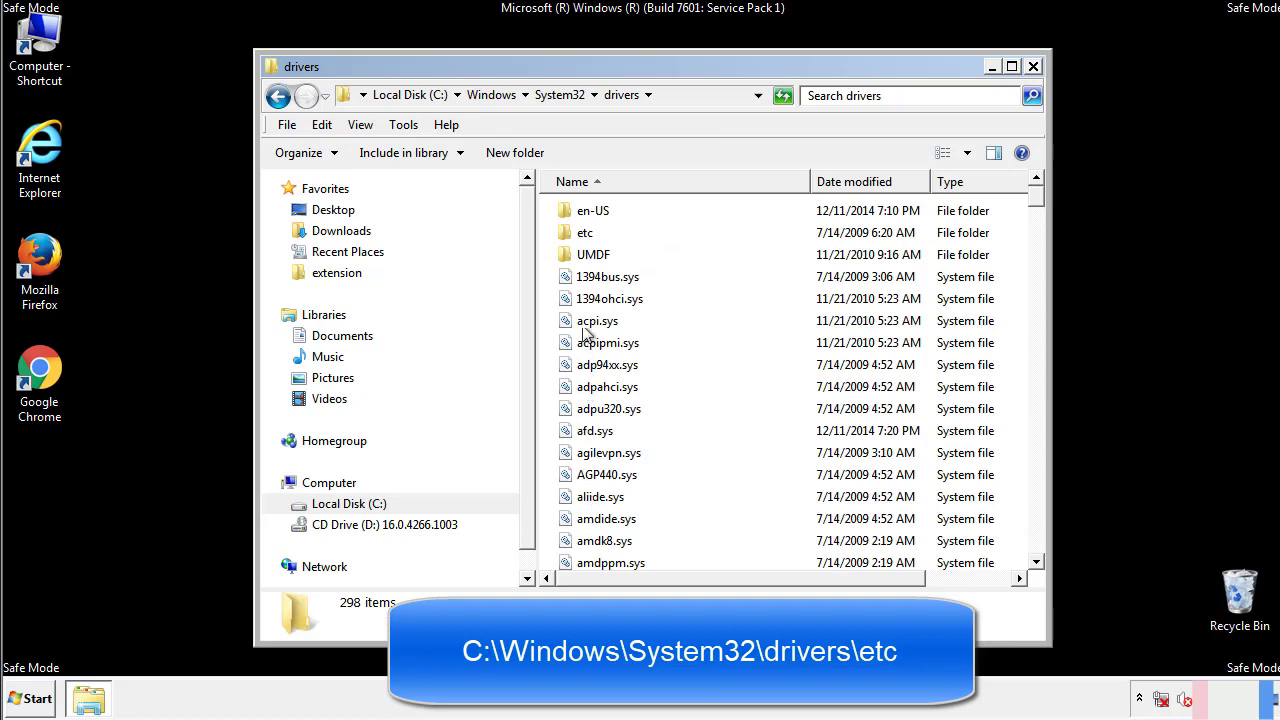
pyautogui.doubleClick(580, 233)
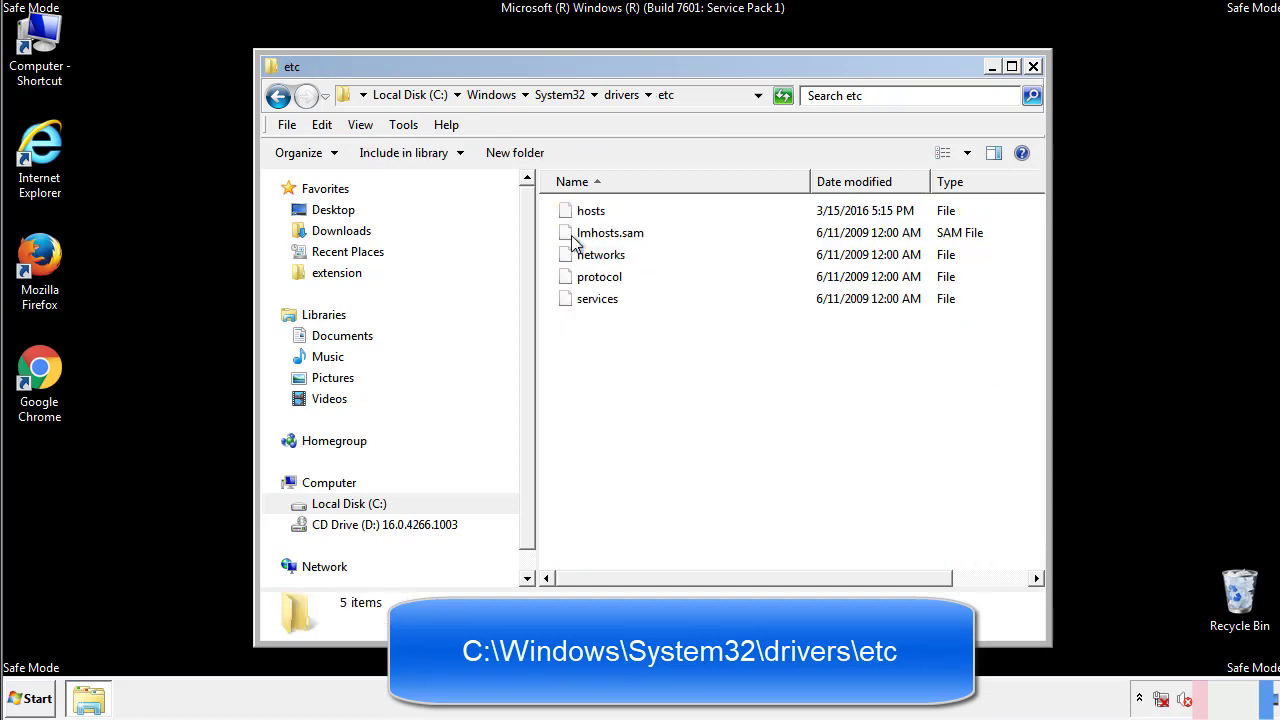
# - Open the hosts file with Notepad and move its window so the full text is in view
pyautogui.doubleClick(585, 212)
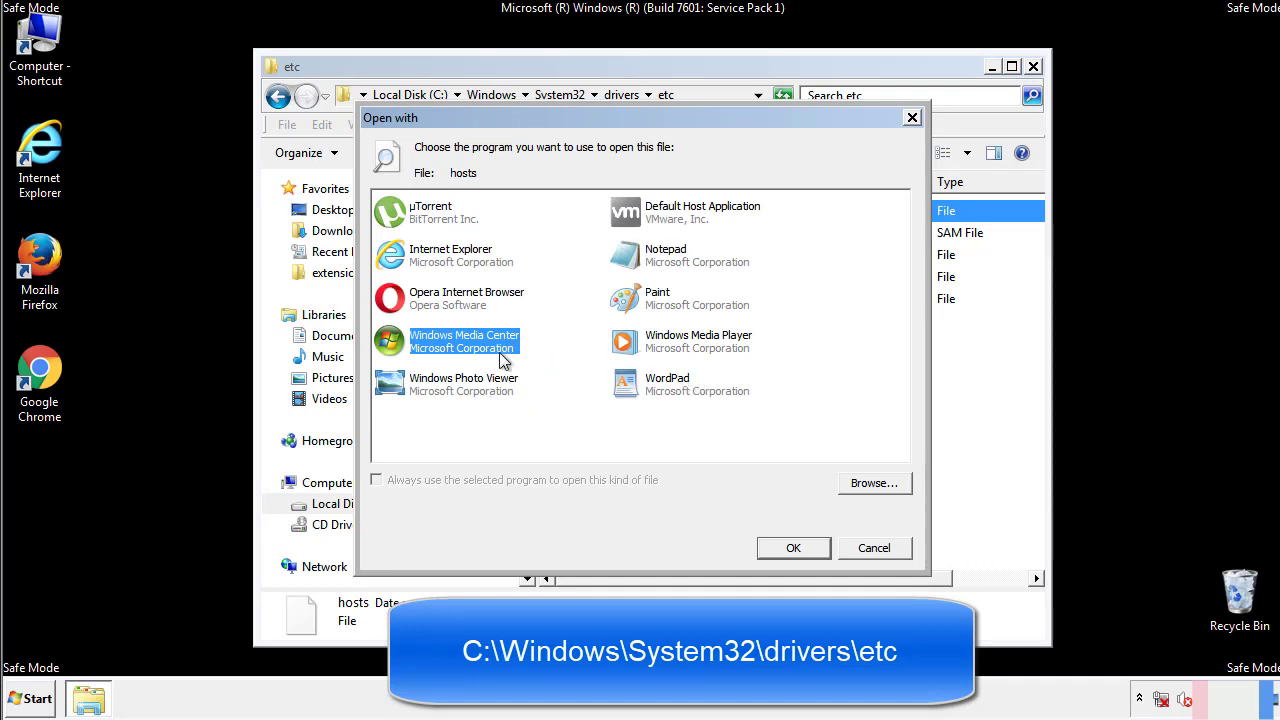
pyautogui.click(648, 258)
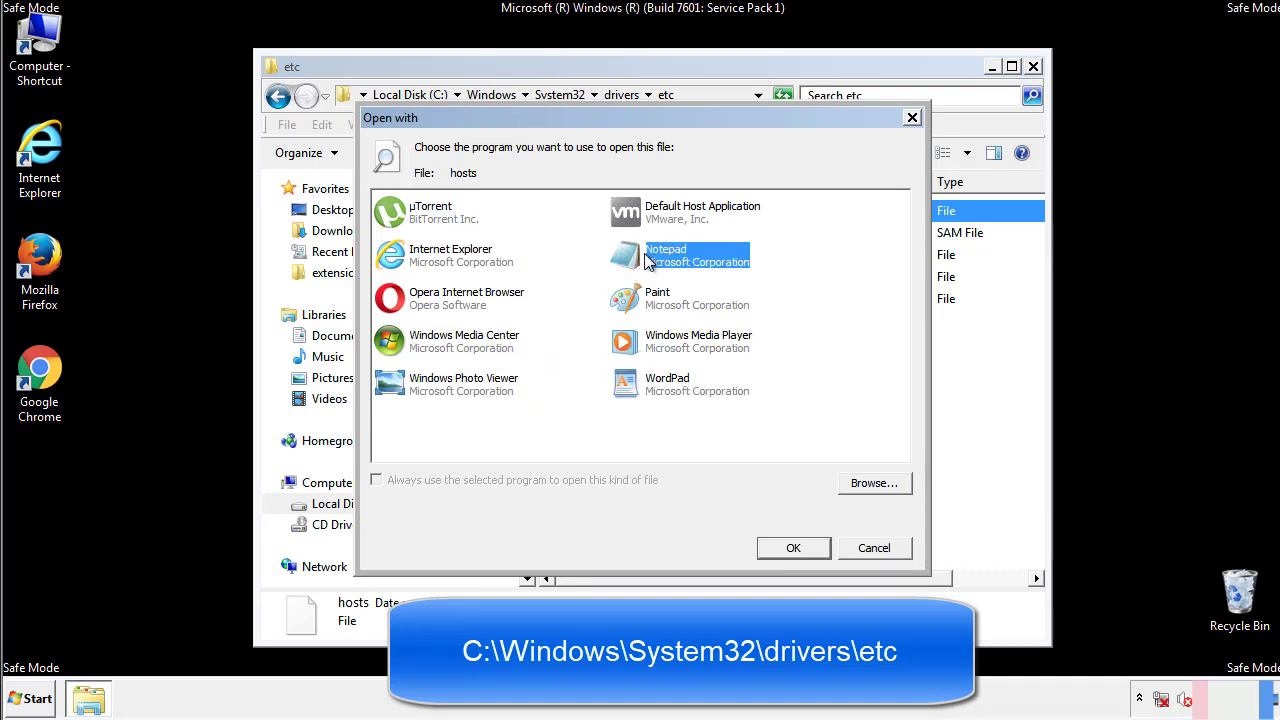
pyautogui.click(789, 545)
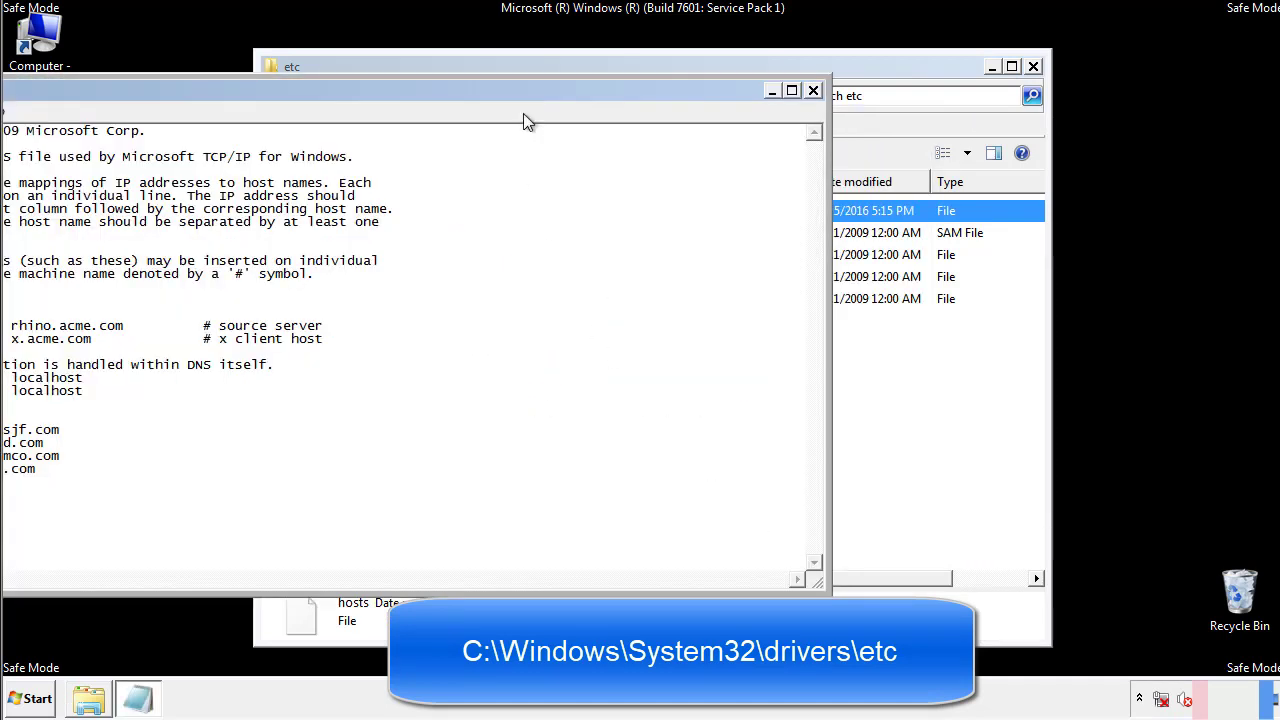
pyautogui.moveTo(523, 90); pyautogui.dragTo(814, 109)
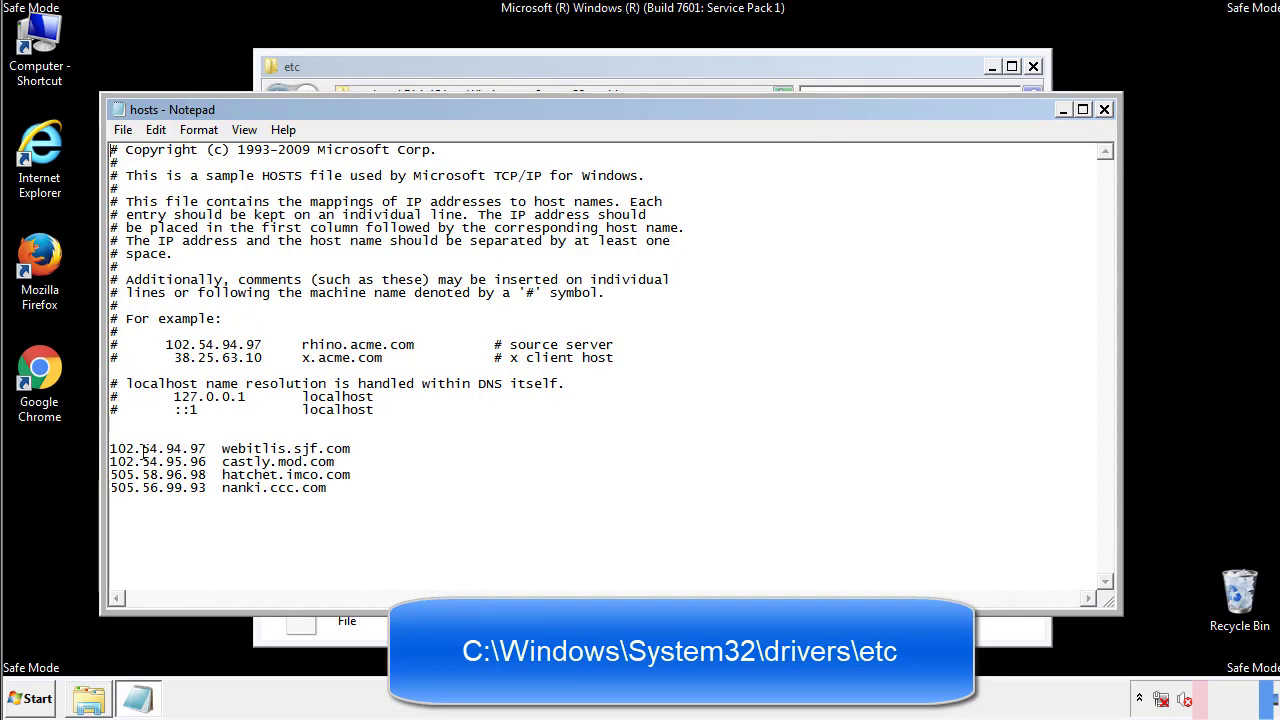
# - Delete the four host entries below the localhost comments, save the hosts file, and close it and the etc folder
pyautogui.moveTo(358, 490); pyautogui.dragTo(112, 436)
pyautogui.press('Delete')
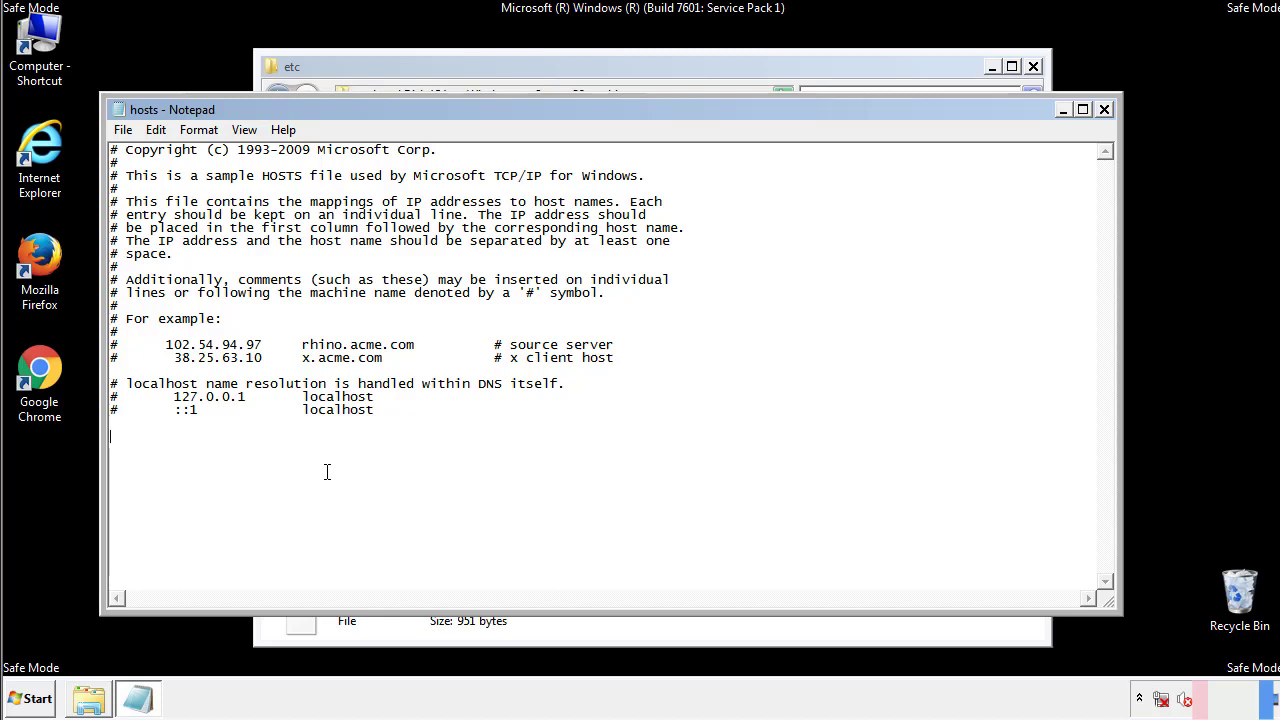
pyautogui.click(1105, 110)
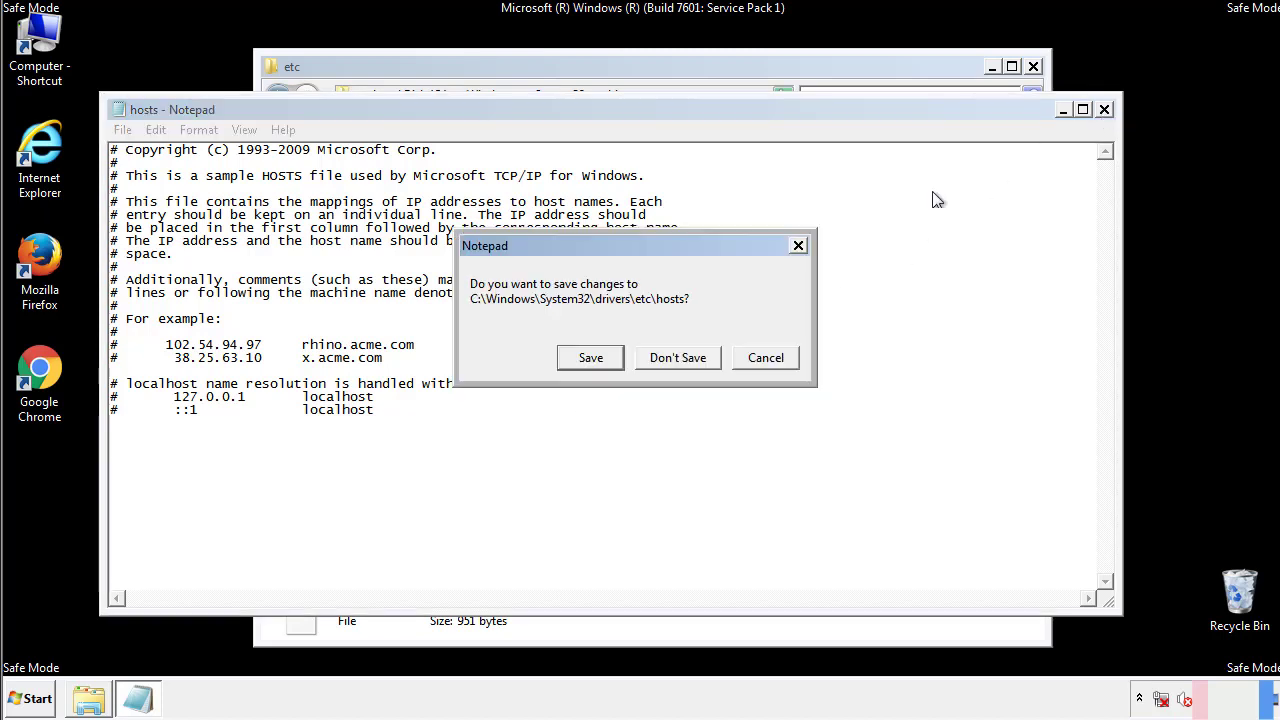
pyautogui.click(564, 366)
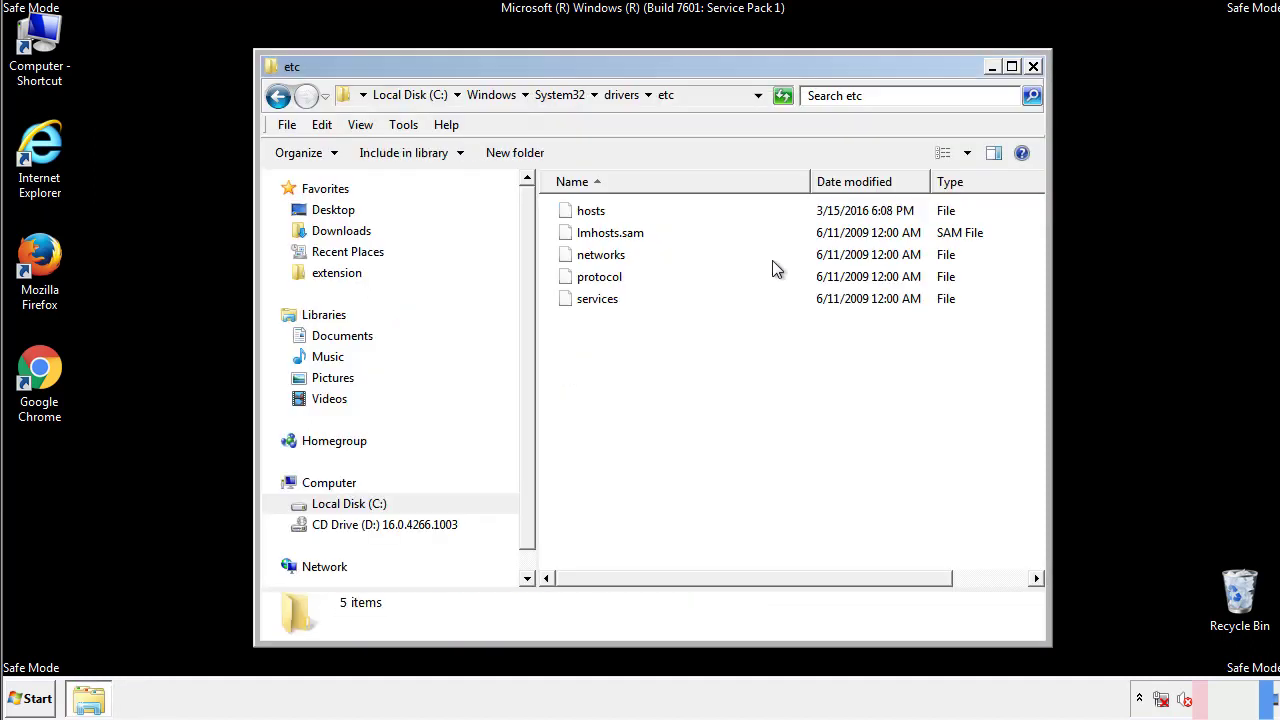
pyautogui.click(1031, 66)
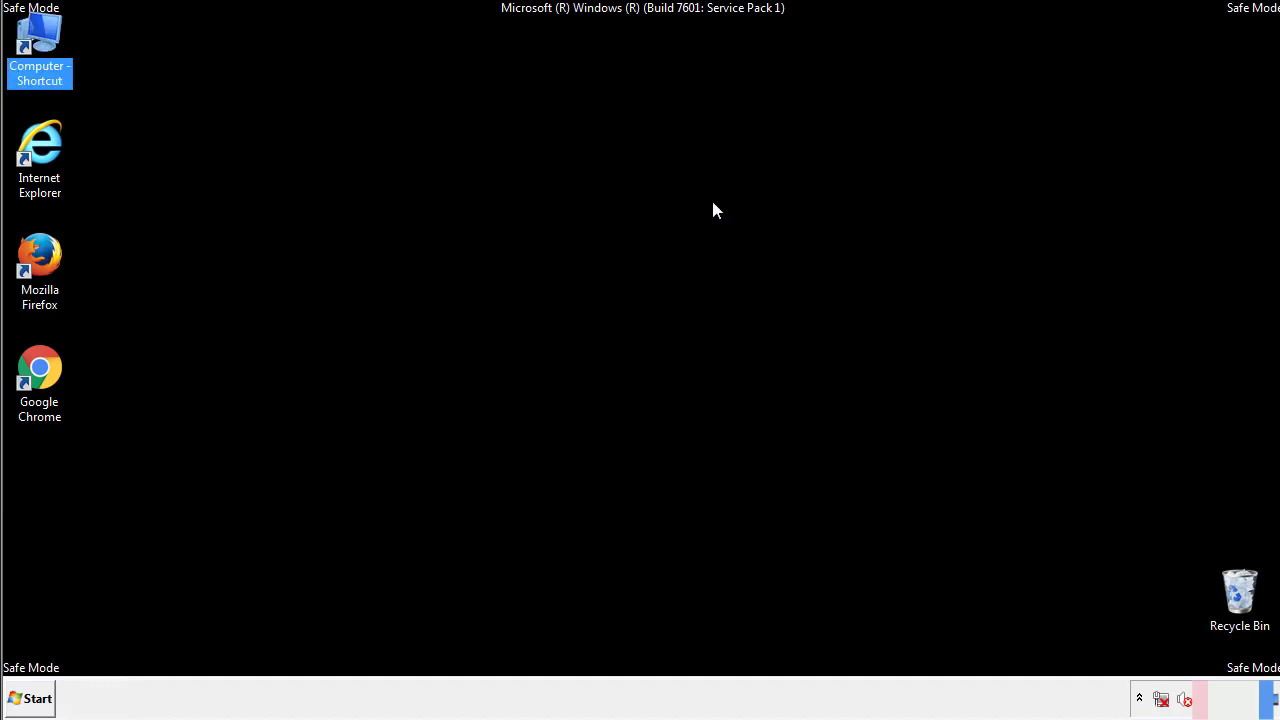
# - Open the current user's Startup folder from the installed programs list
pyautogui.click(35, 697)
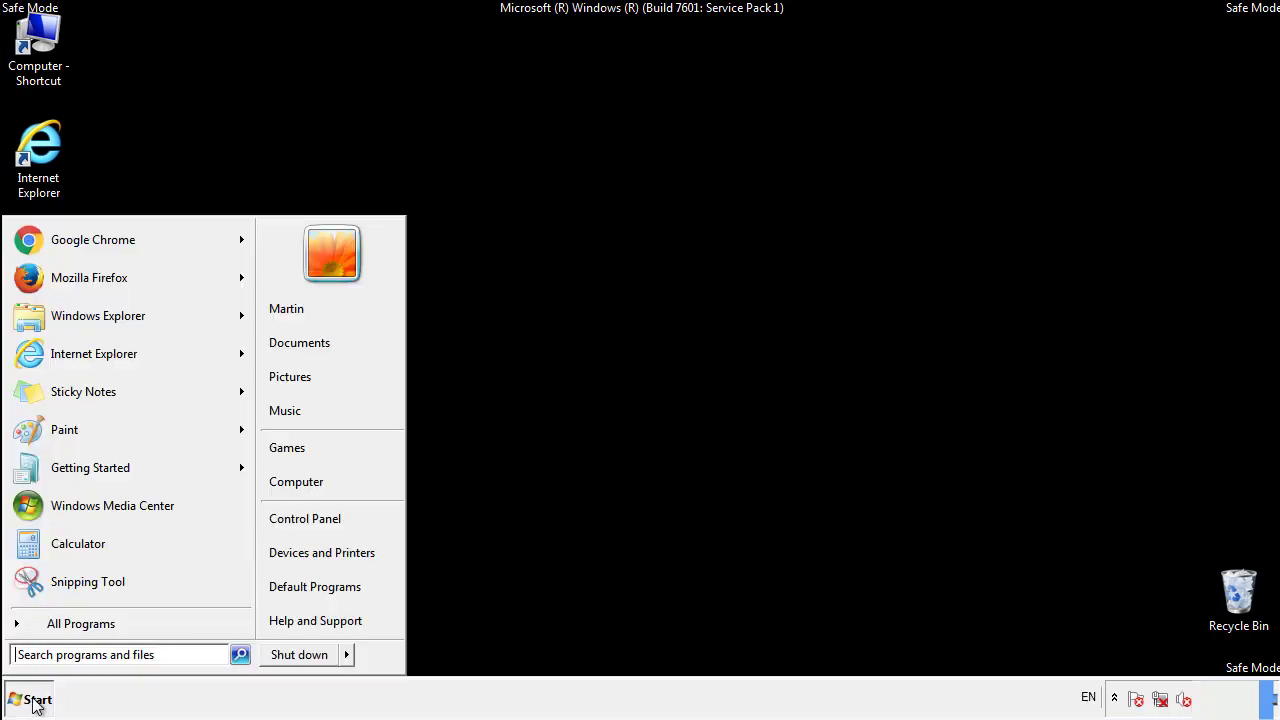
pyautogui.click(57, 624)
pyautogui.rightClick(49, 552)
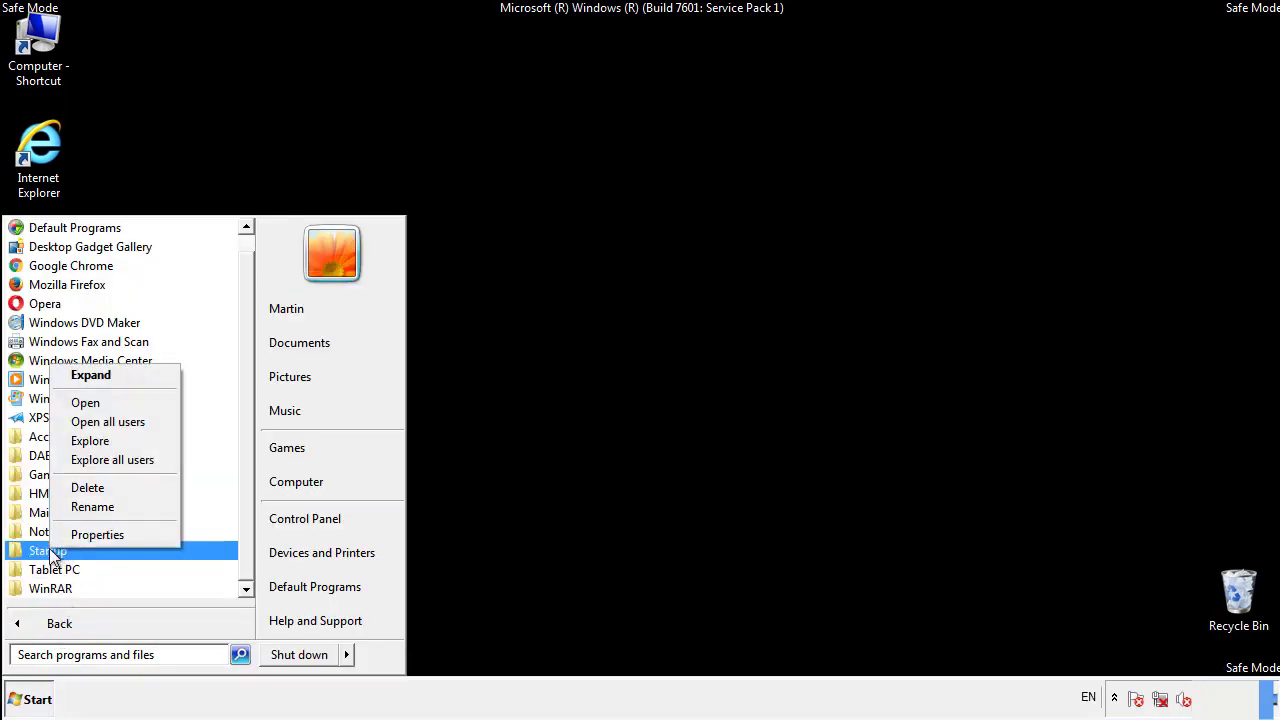
pyautogui.click(98, 402)
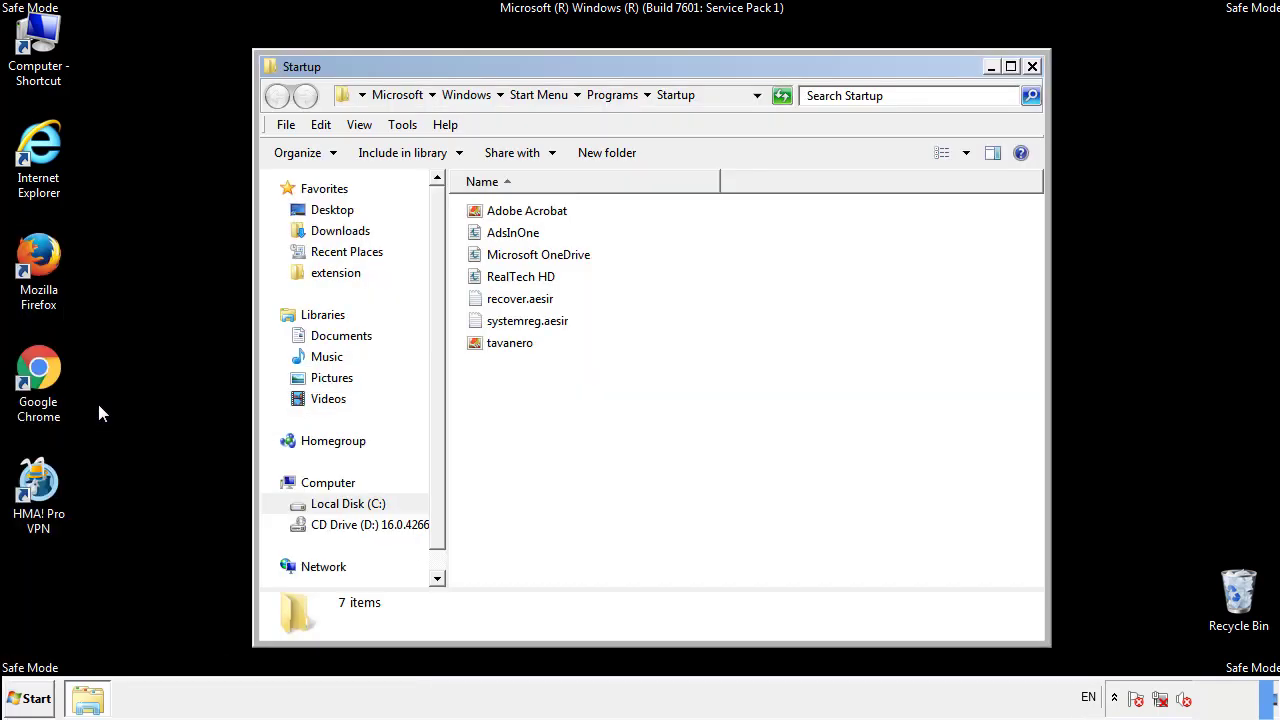
# - Delete AdsInOne, recover.aesir, systemreg.aesir, and tavanero from the Startup folder, and close the folder
pyautogui.click(522, 238)
pyautogui.keyDown('ctrl'); pyautogui.click(527, 299); pyautogui.keyUp('ctrl')
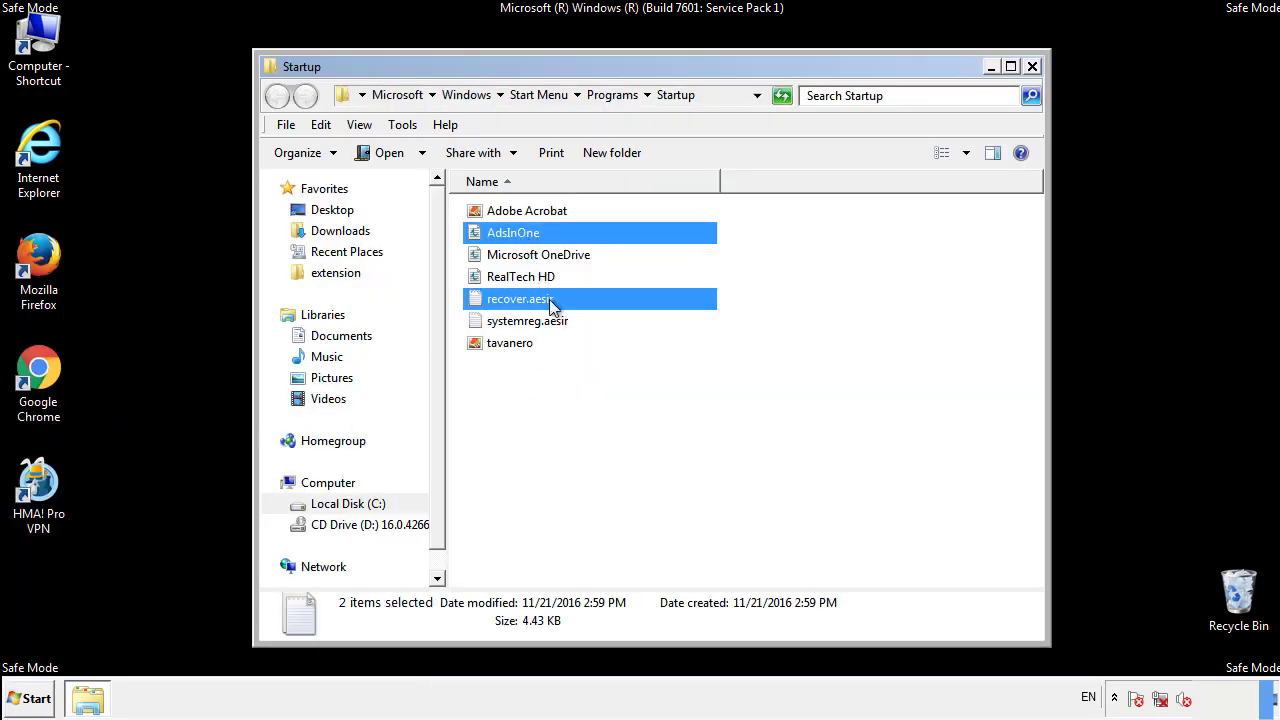
pyautogui.keyDown('ctrl'); pyautogui.click(524, 322); pyautogui.keyUp('ctrl')
pyautogui.keyDown('ctrl'); pyautogui.click(510, 344); pyautogui.keyUp('ctrl')
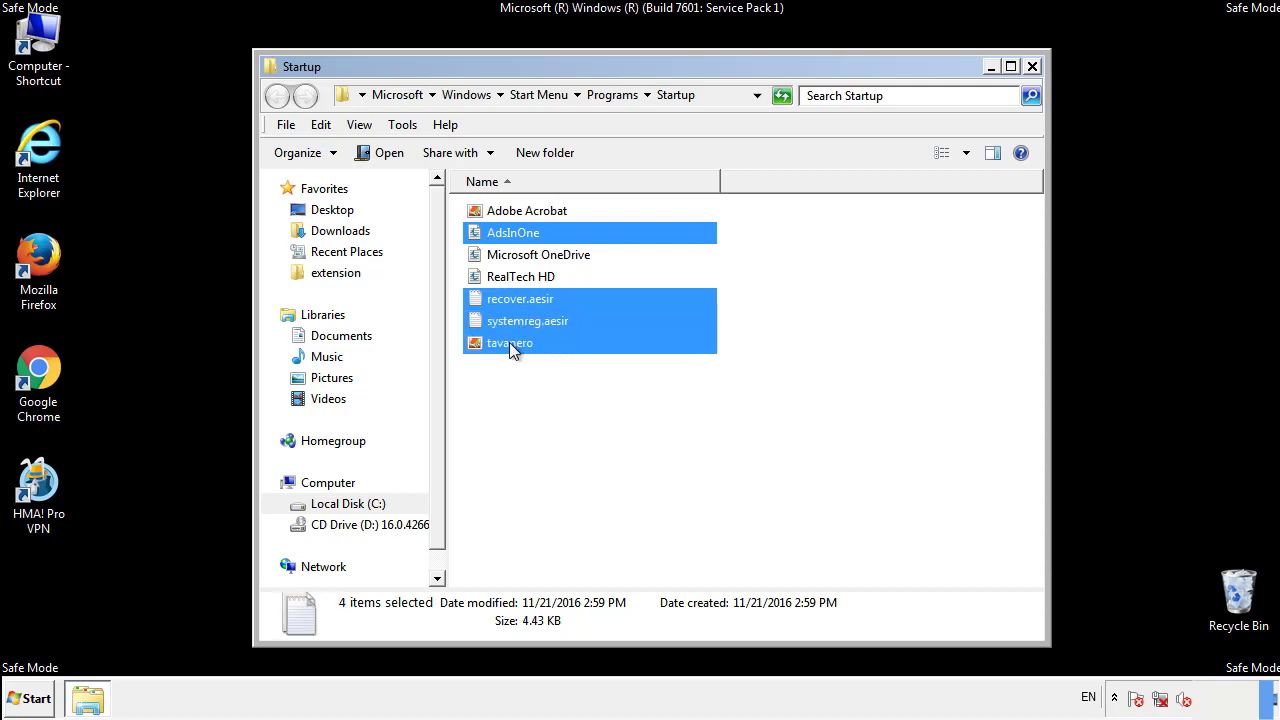
pyautogui.rightClick(506, 344)
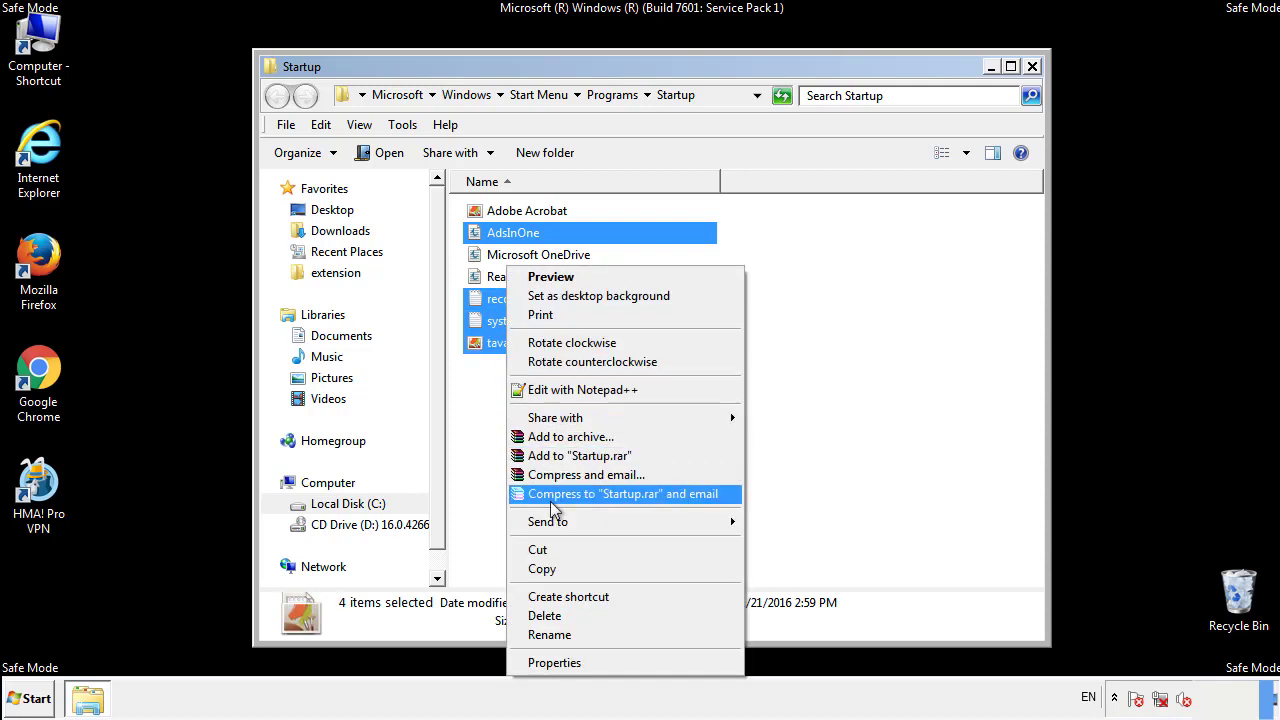
pyautogui.click(544, 615)
pyautogui.click(706, 368)
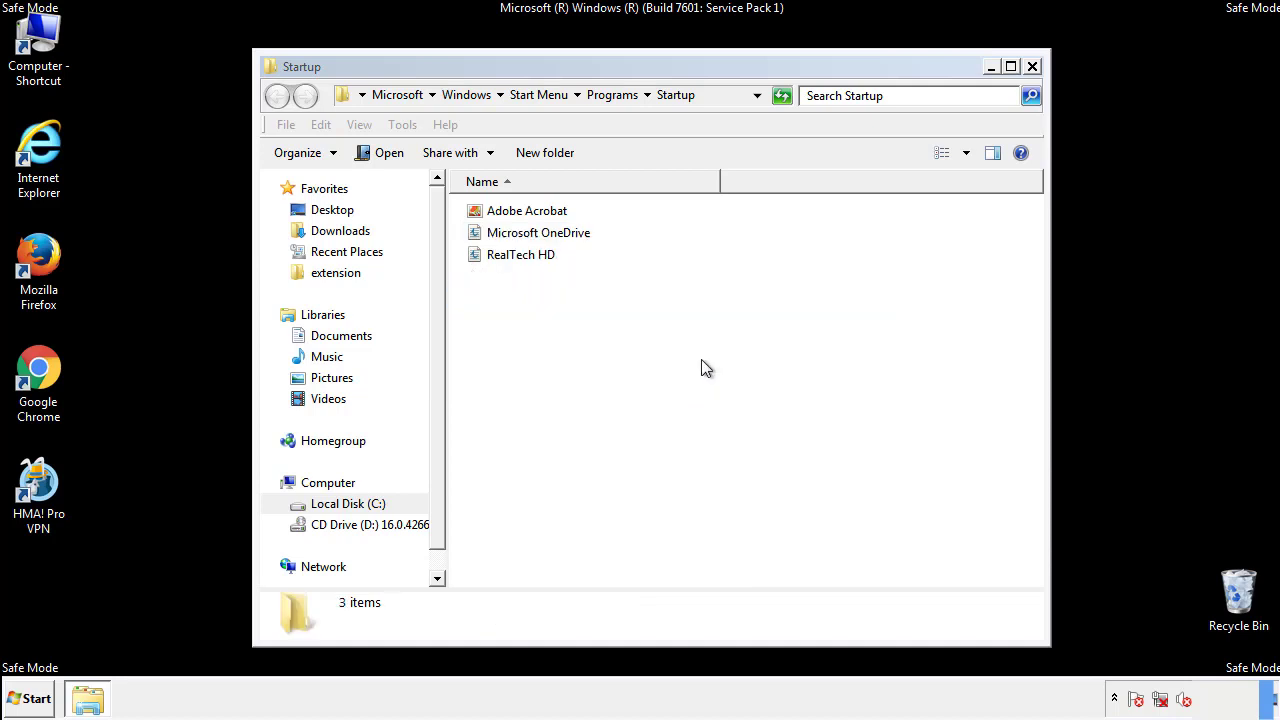
pyautogui.click(1032, 67)
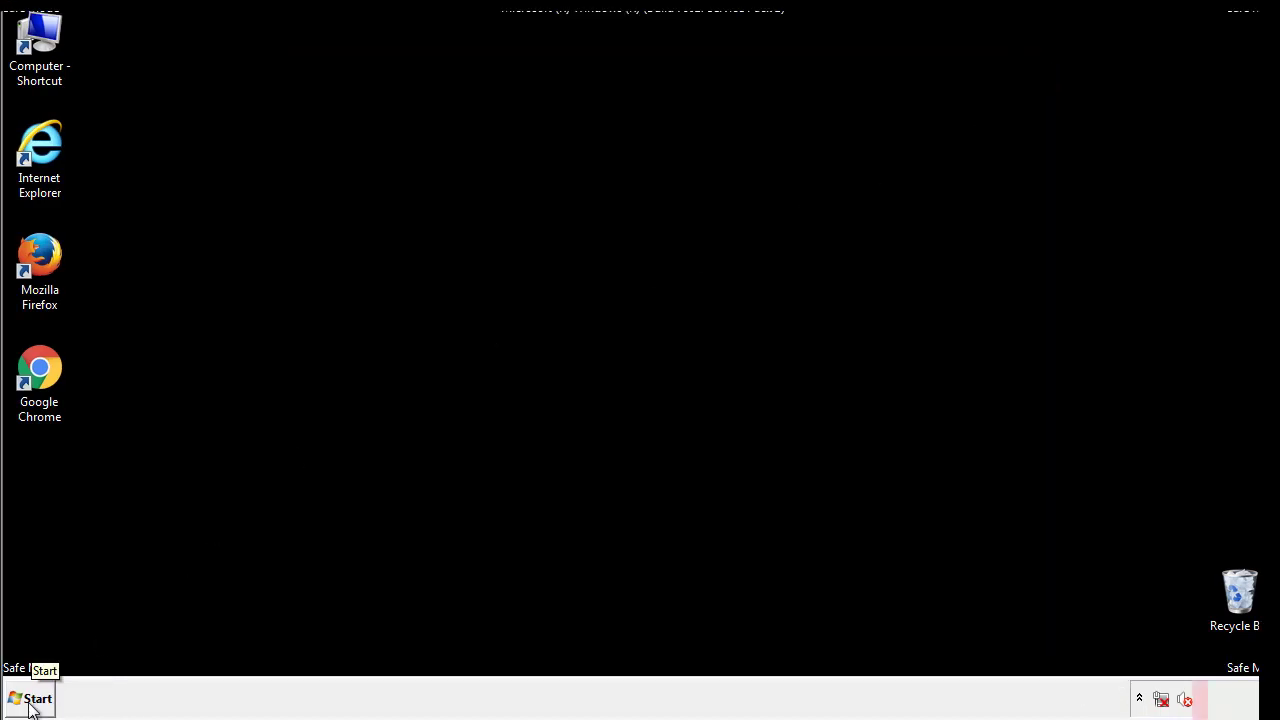
# - Find and launch regedit to open the Registry Editor
pyautogui.click(30, 705)
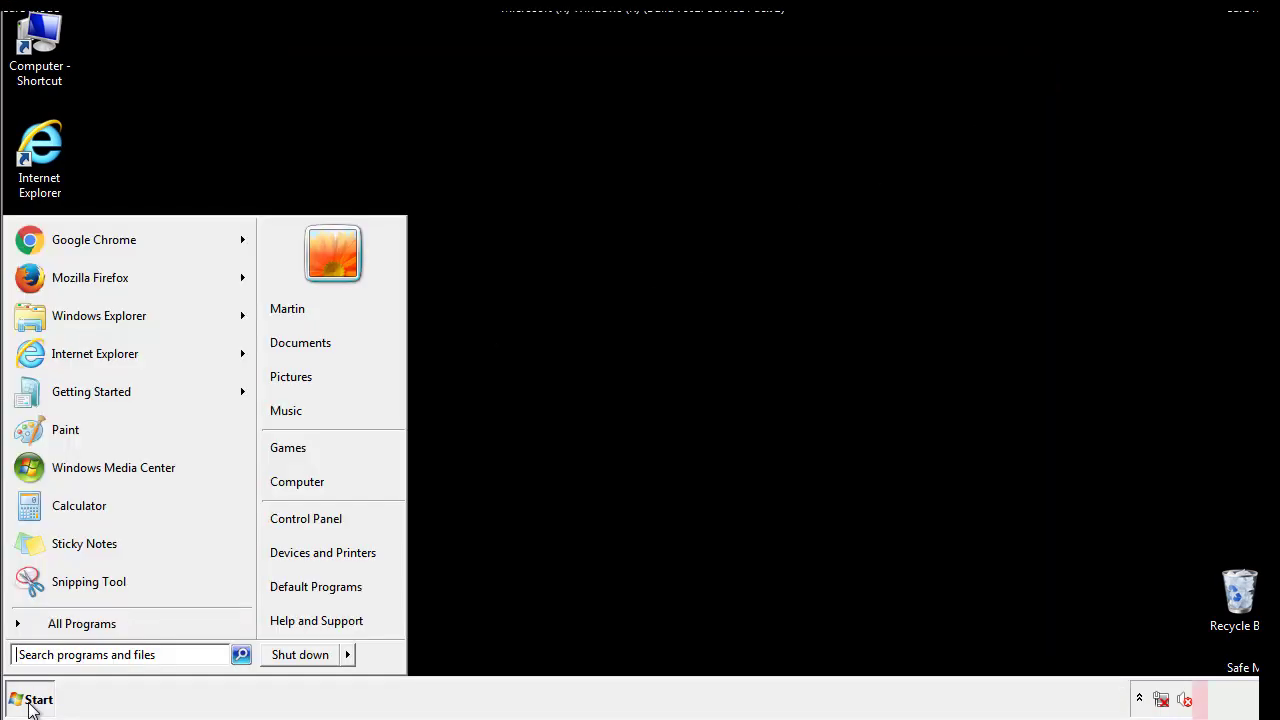
pyautogui.click(92, 656)
pyautogui.write('regedit')
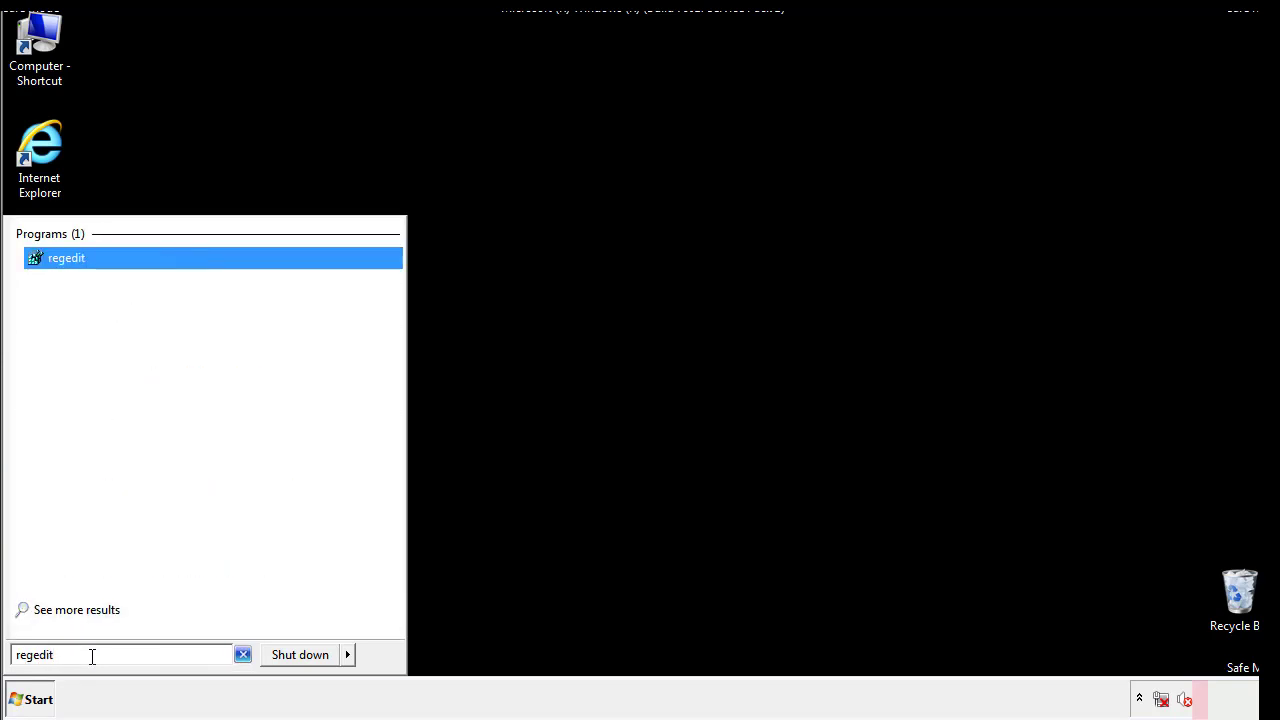
pyautogui.press('Return')
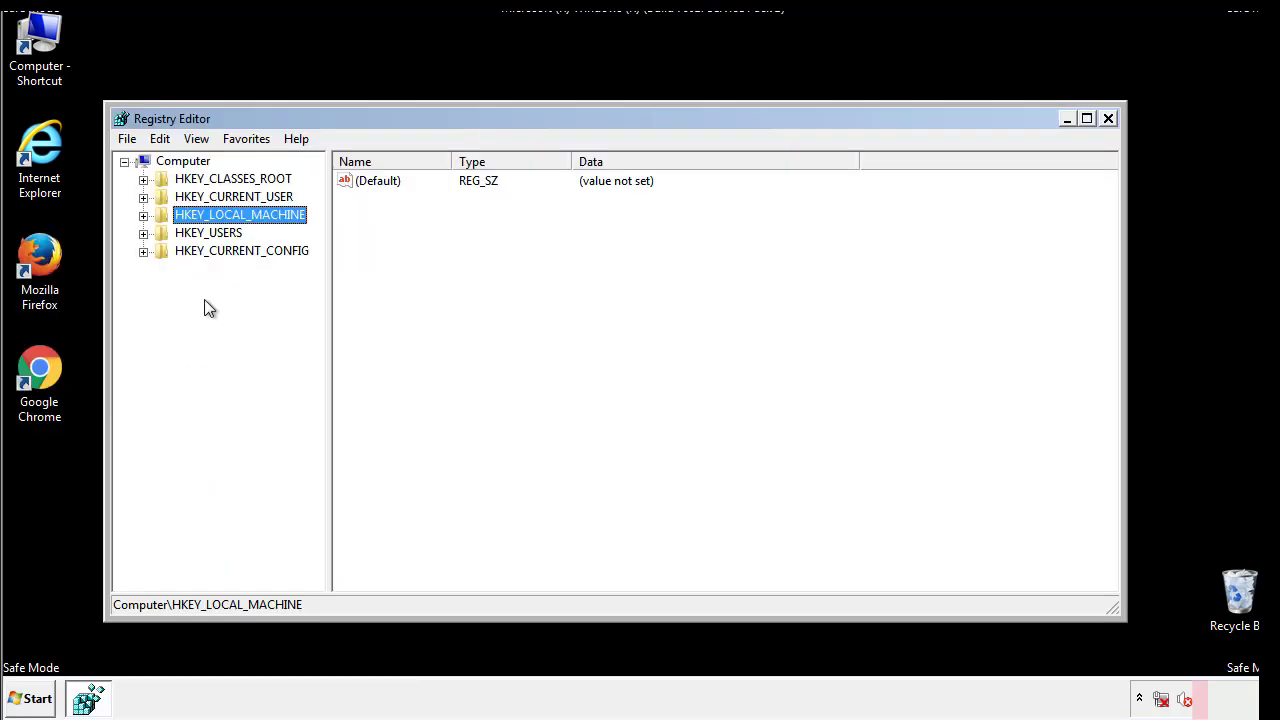
# - Open the Run key under HKEY_LOCAL_MACHINE\SOFTWARE\Microsoft\Windows\CurrentVersion
pyautogui.click(143, 215)
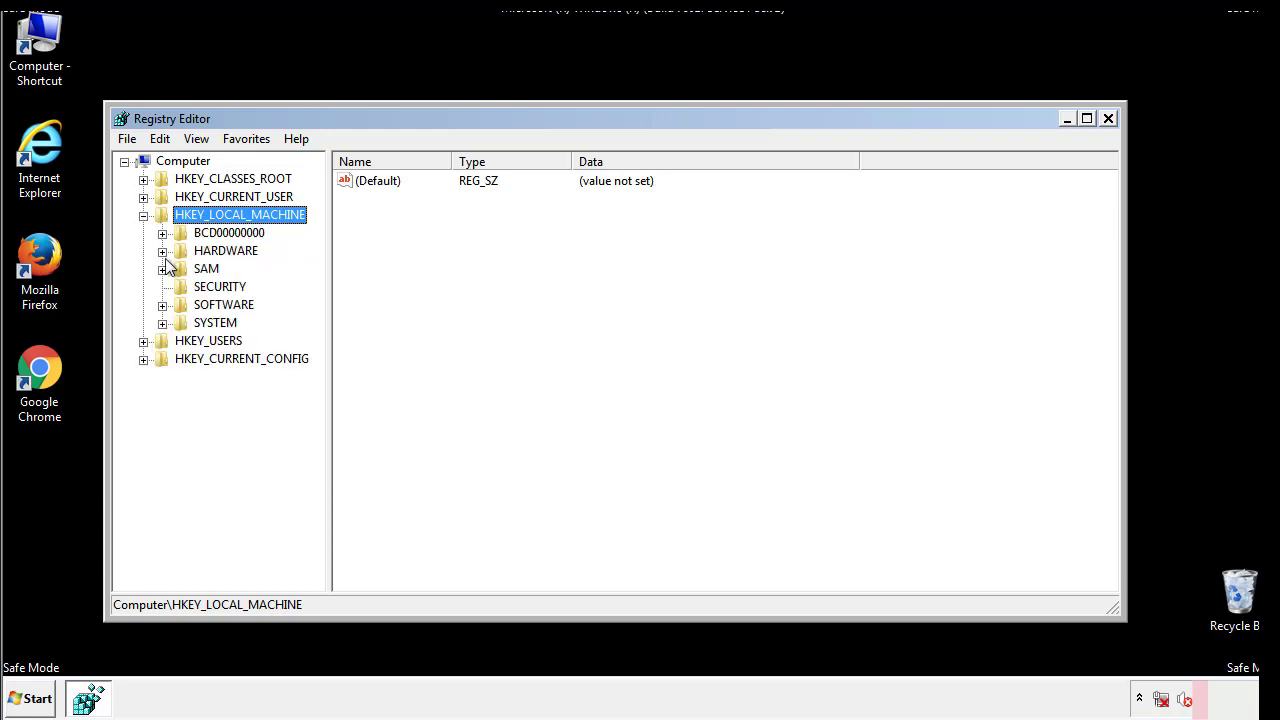
pyautogui.click(161, 306)
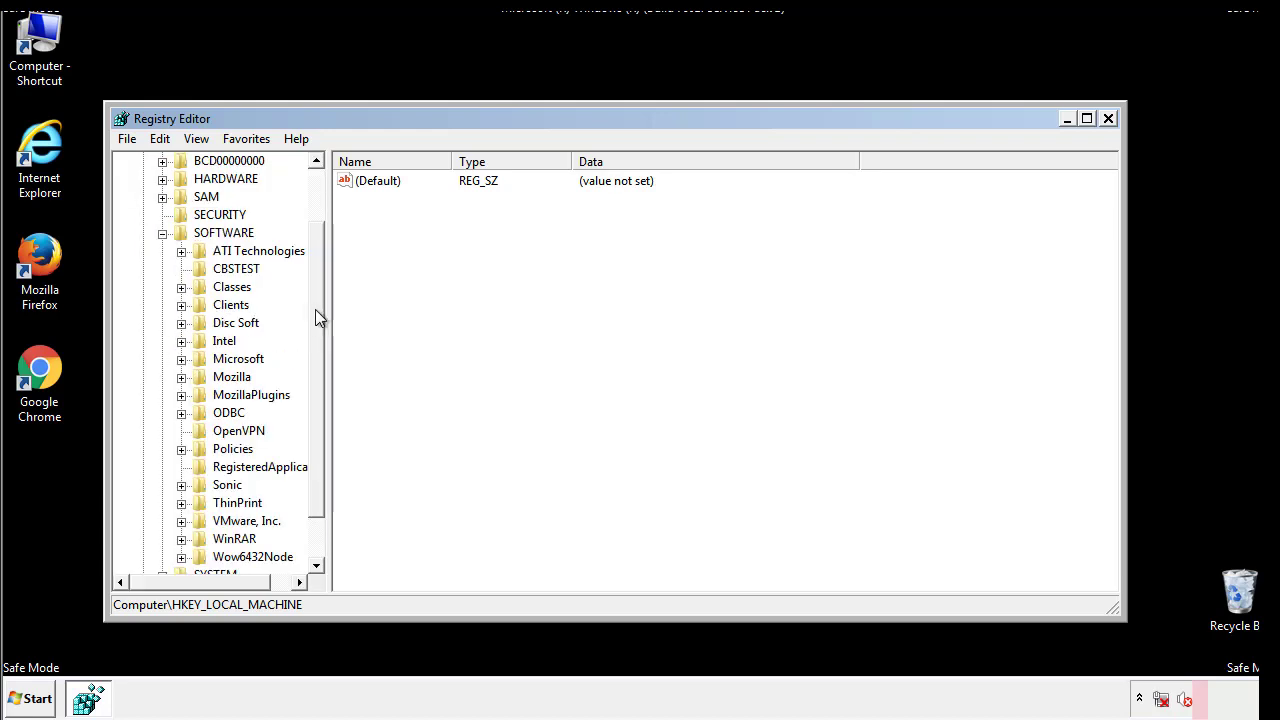
pyautogui.moveTo(315, 295); pyautogui.dragTo(317, 331)
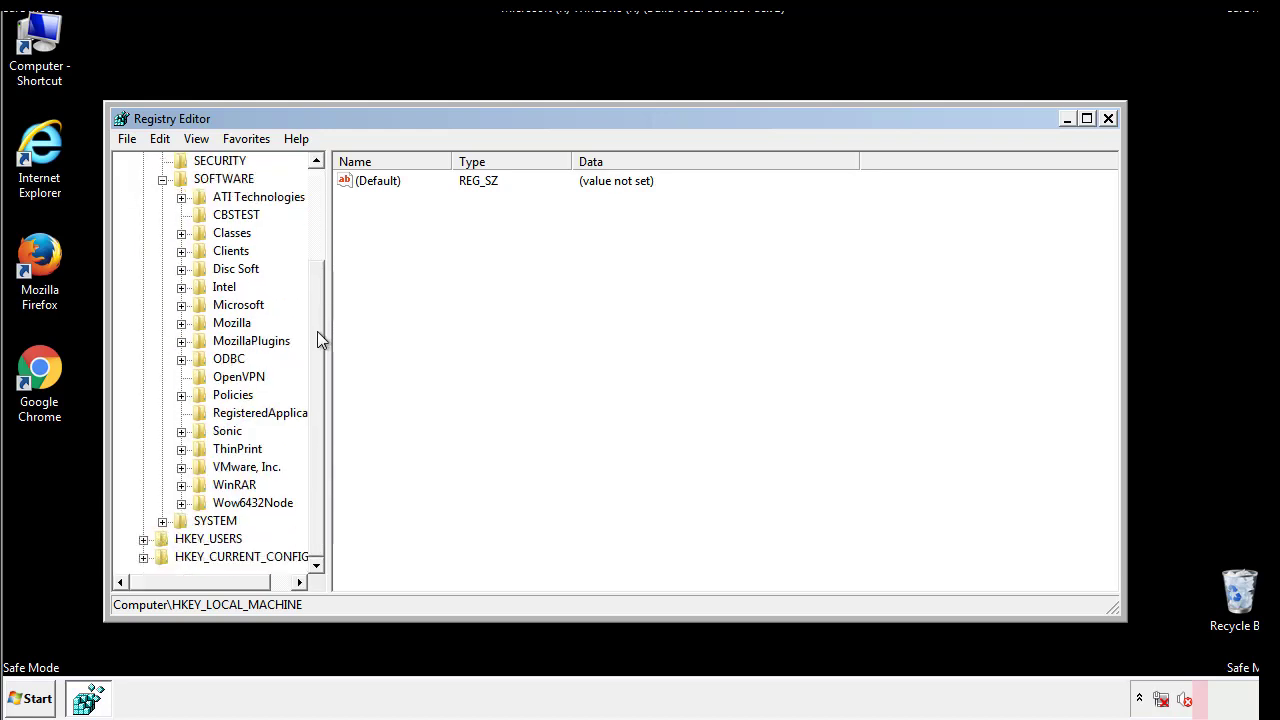
pyautogui.click(181, 306)
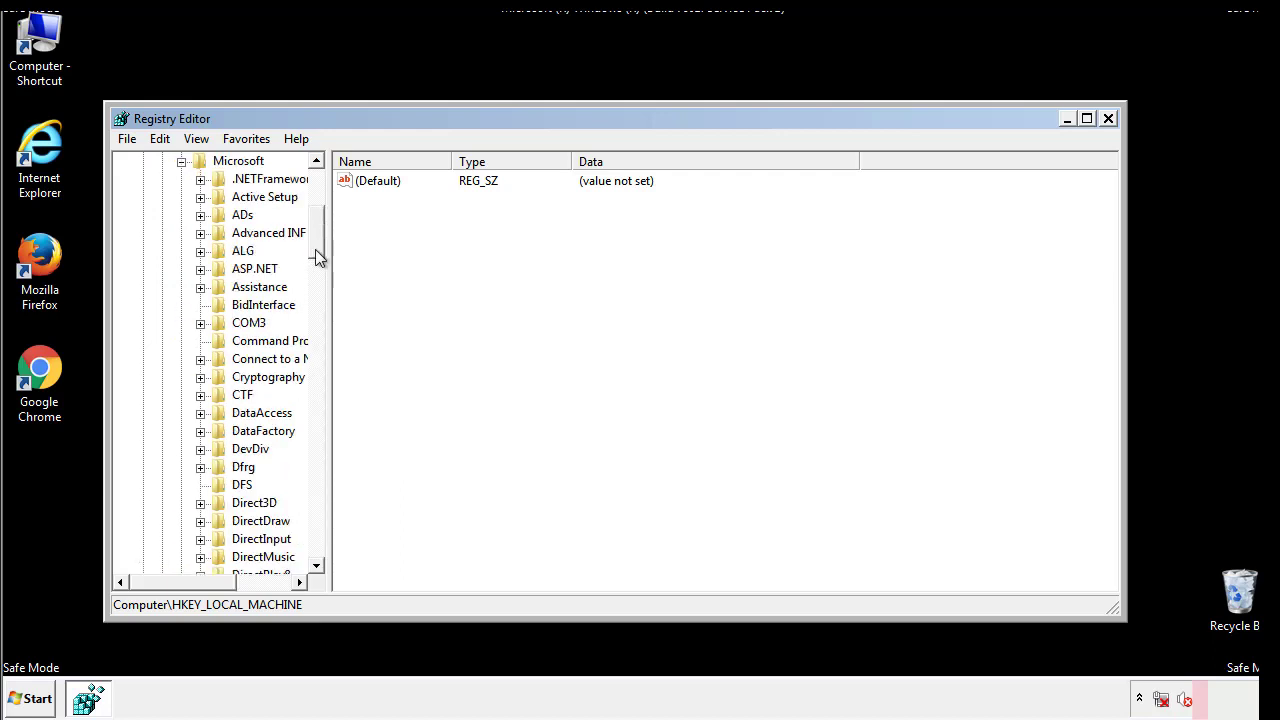
pyautogui.moveTo(315, 249); pyautogui.dragTo(316, 511)
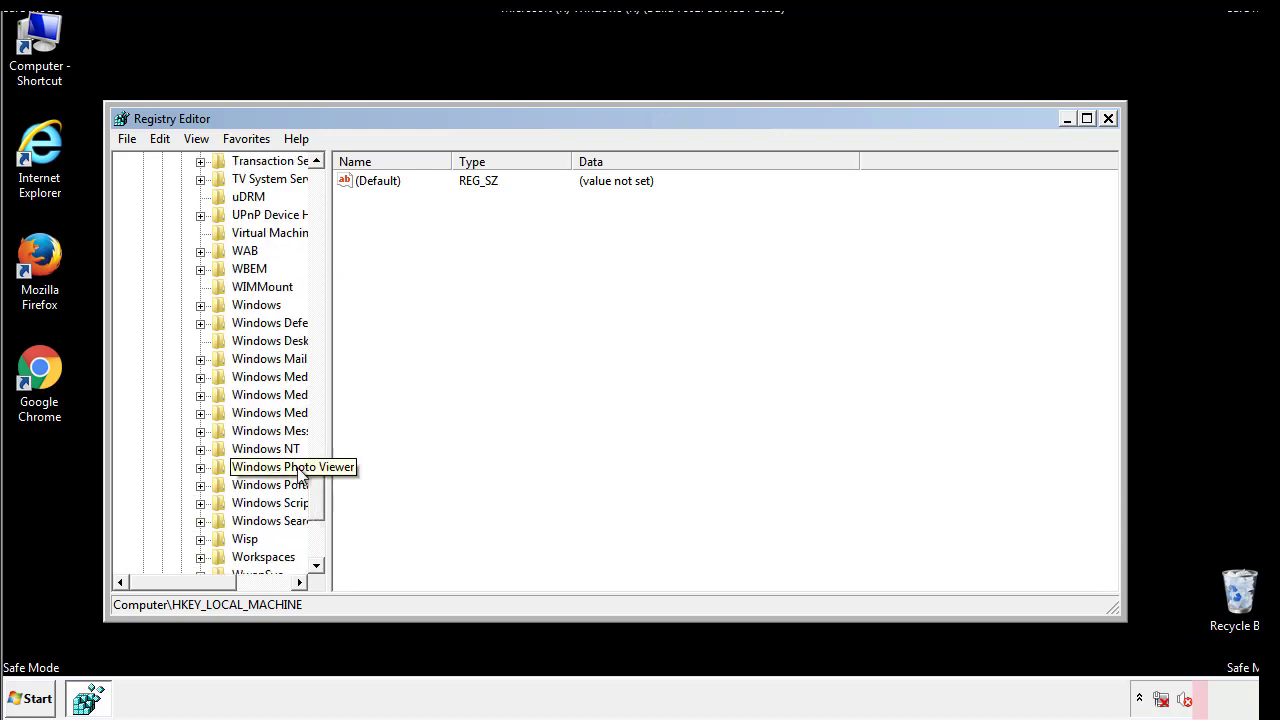
pyautogui.click(201, 306)
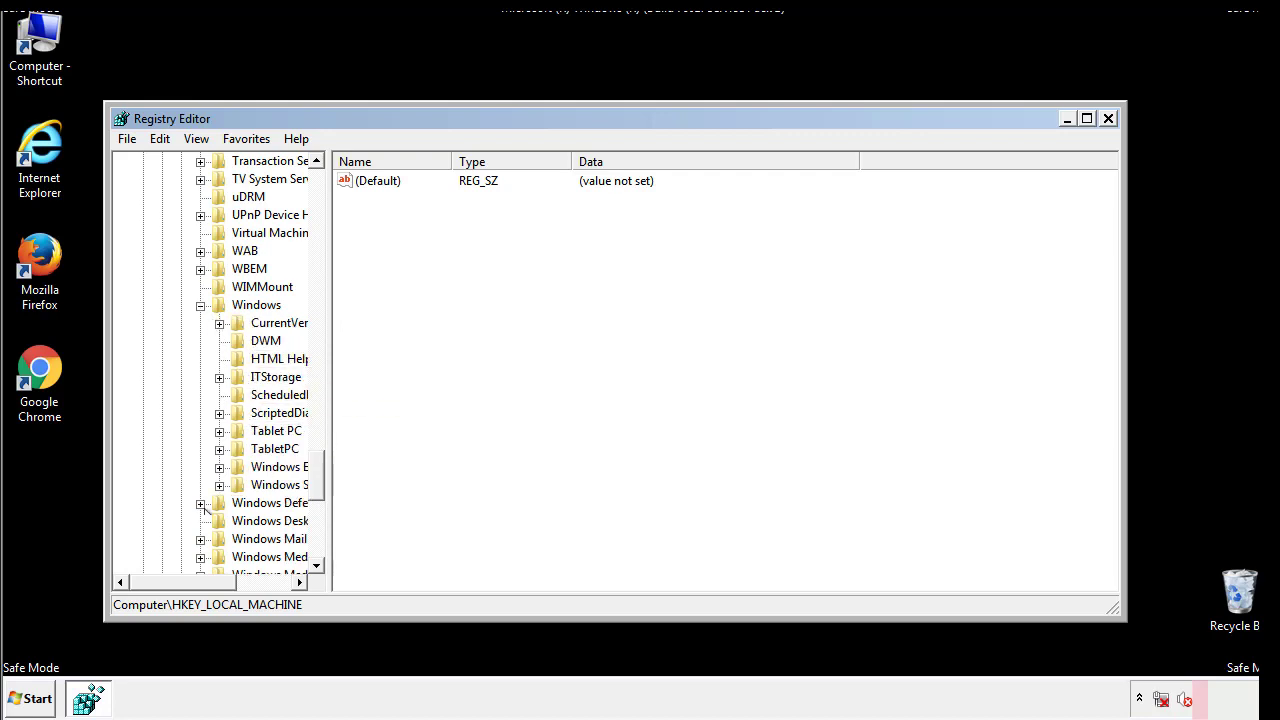
pyautogui.moveTo(175, 582); pyautogui.dragTo(205, 587)
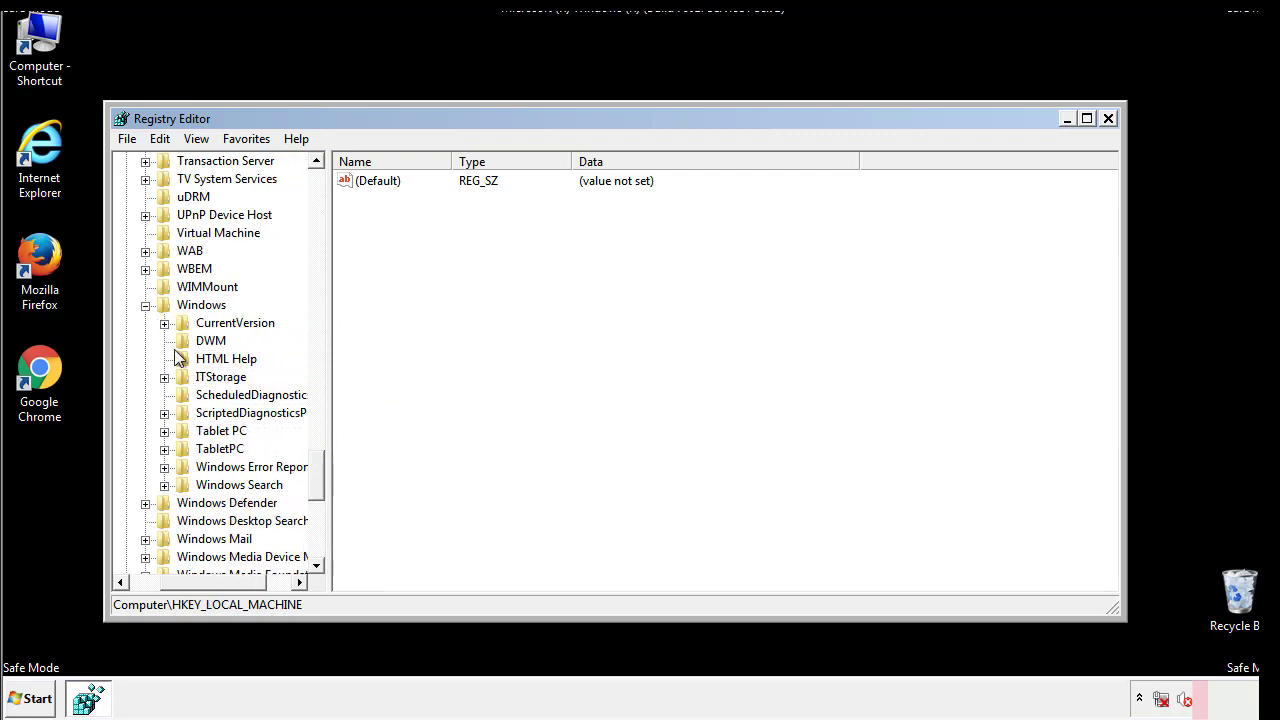
pyautogui.click(165, 325)
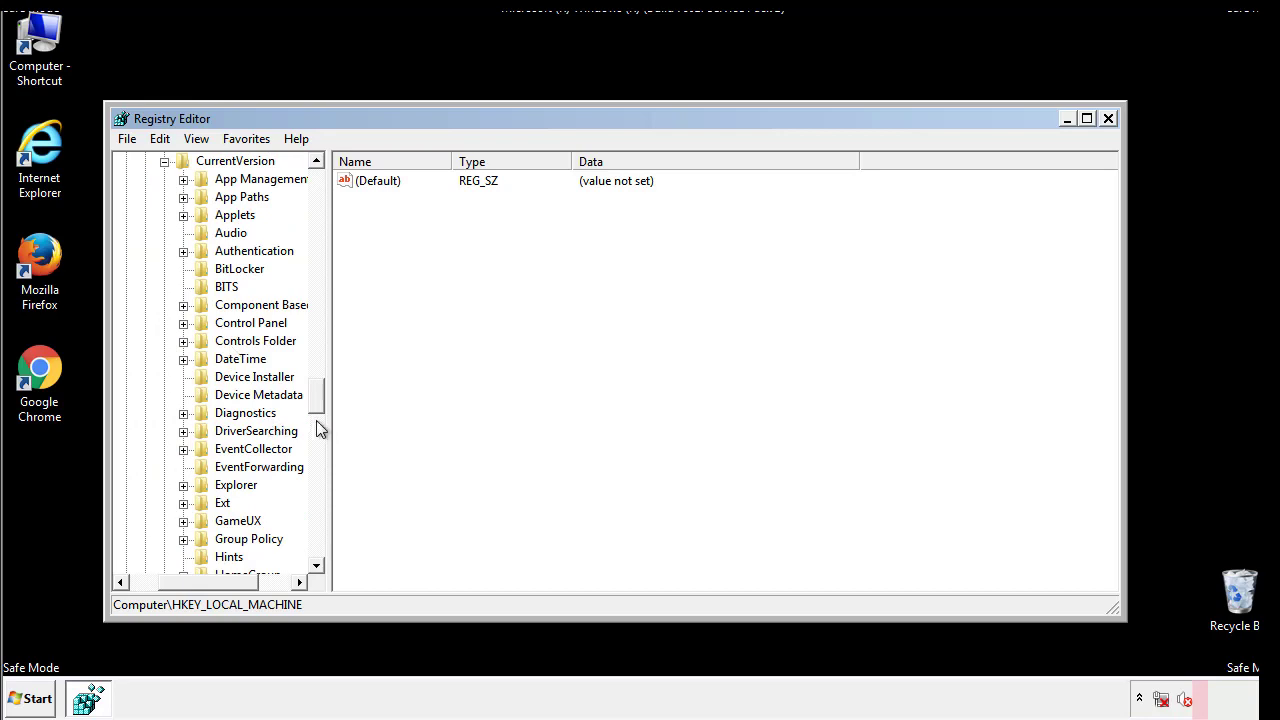
pyautogui.moveTo(320, 400); pyautogui.dragTo(318, 462)
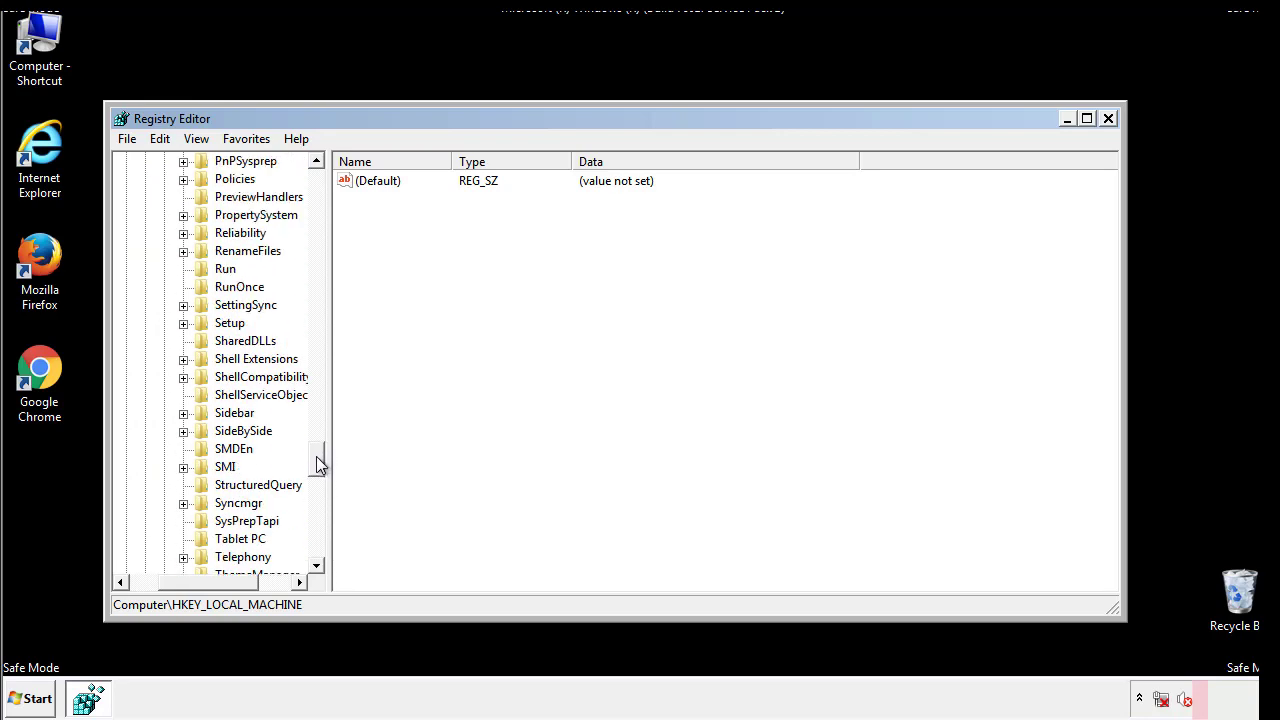
pyautogui.click(212, 272)
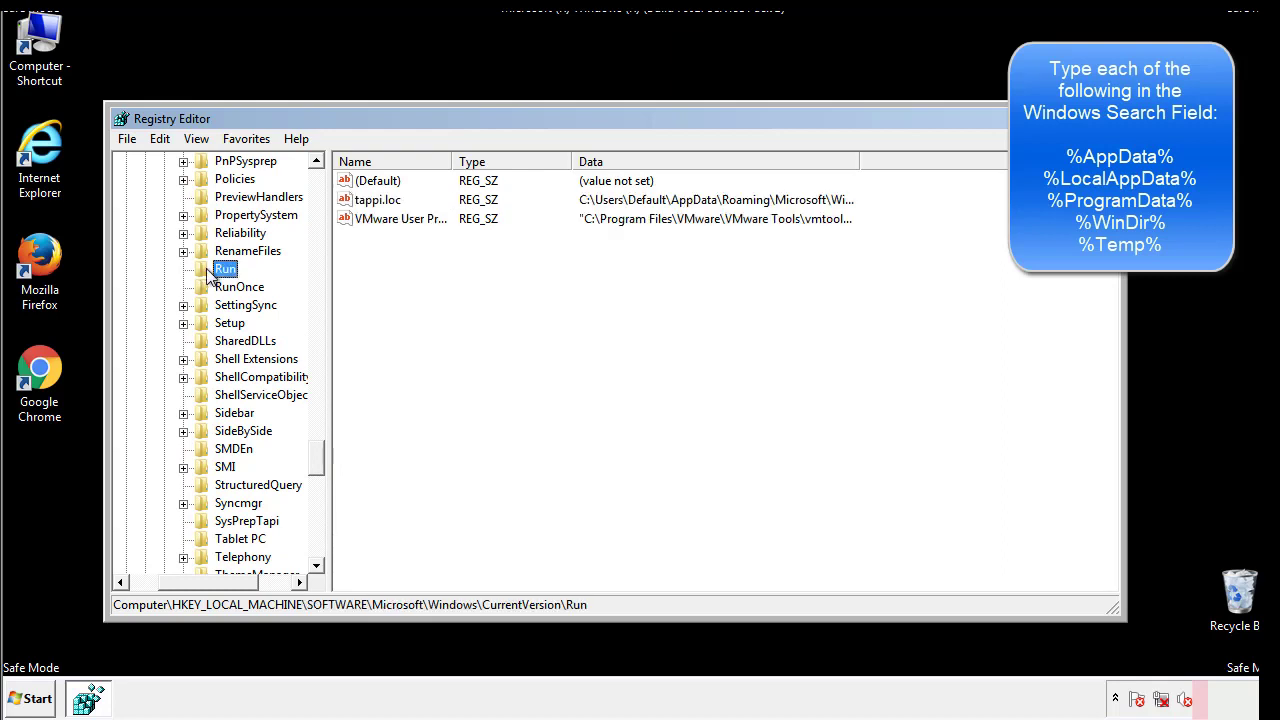
# - Delete the tappi.loc value from the local machine's Run key and confirm the deletion
pyautogui.rightClick(371, 201)
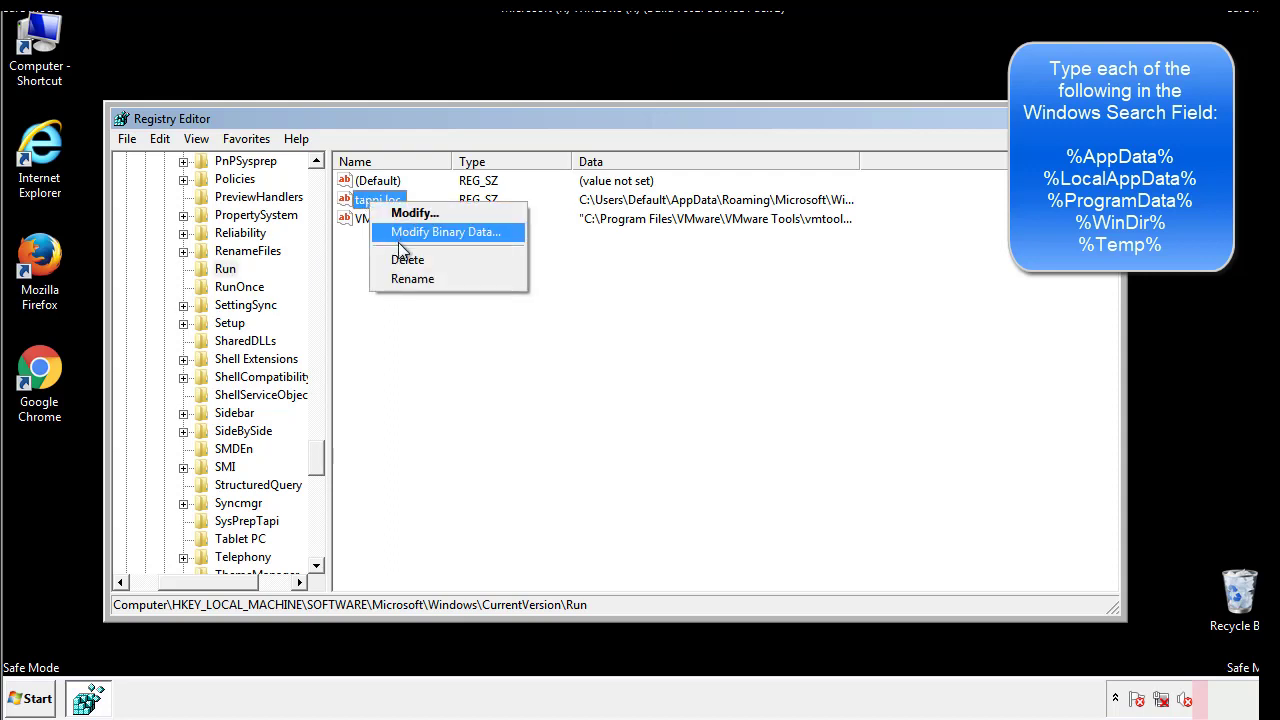
pyautogui.click(400, 257)
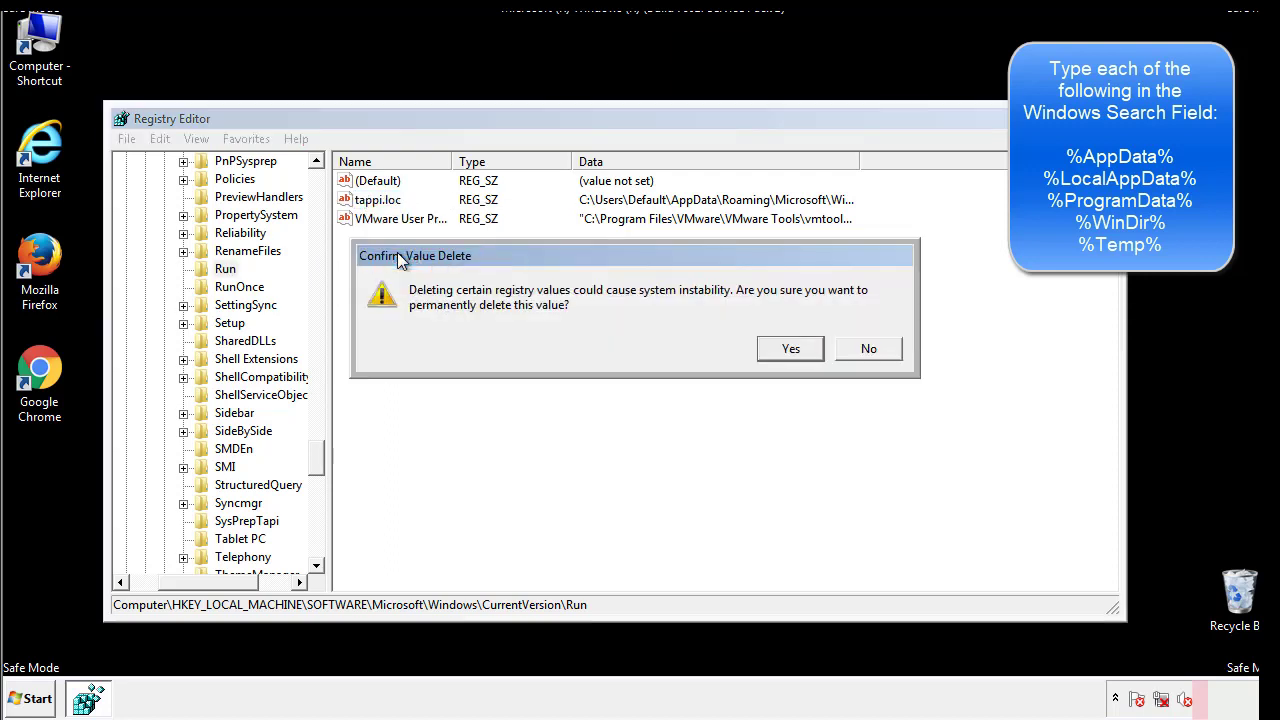
pyautogui.click(781, 350)
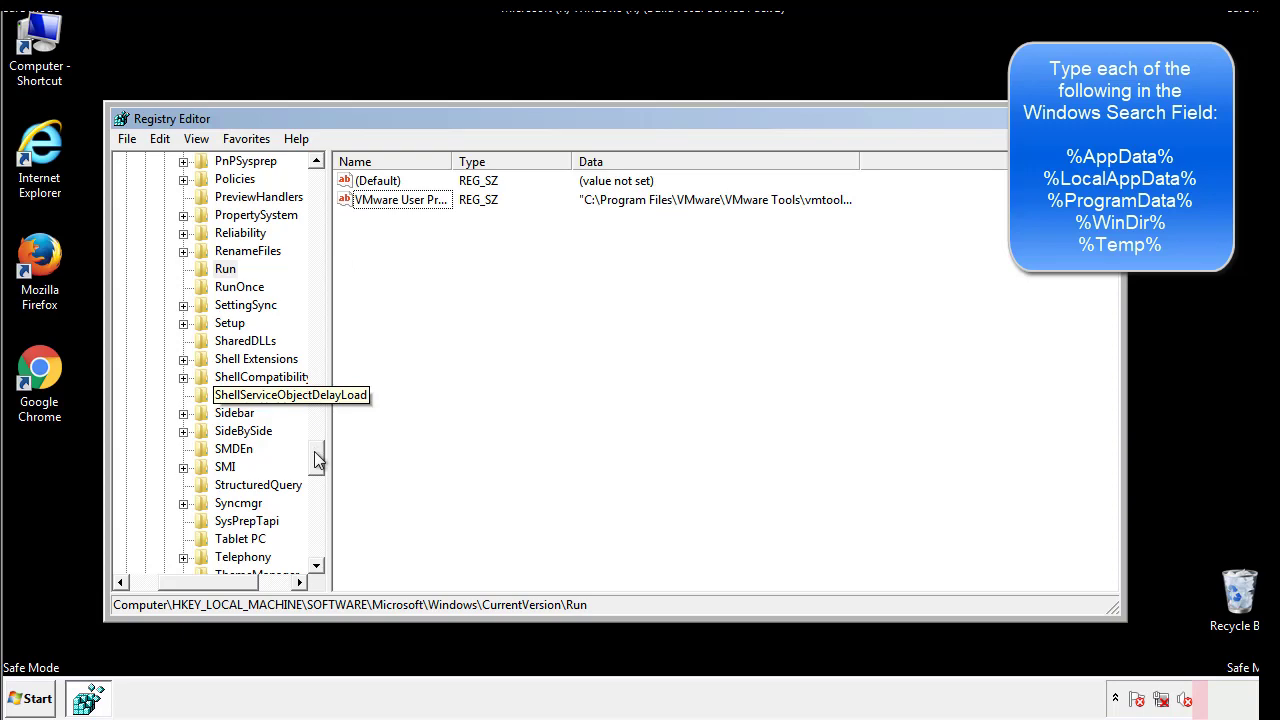
# - Collapse the HKEY_LOCAL_MACHINE branch and expand HKEY_CURRENT_USER
pyautogui.moveTo(317, 460); pyautogui.dragTo(314, 556)
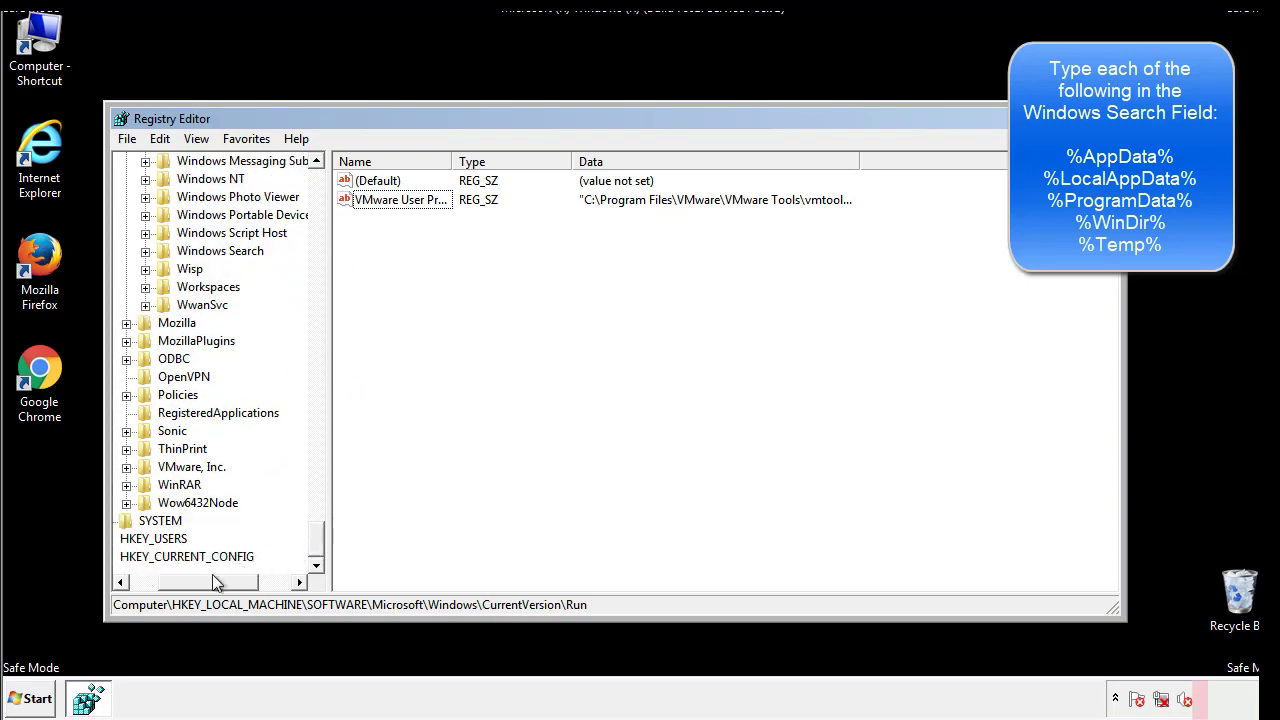
pyautogui.moveTo(212, 577); pyautogui.dragTo(173, 588)
pyautogui.moveTo(316, 540); pyautogui.dragTo(326, 190)
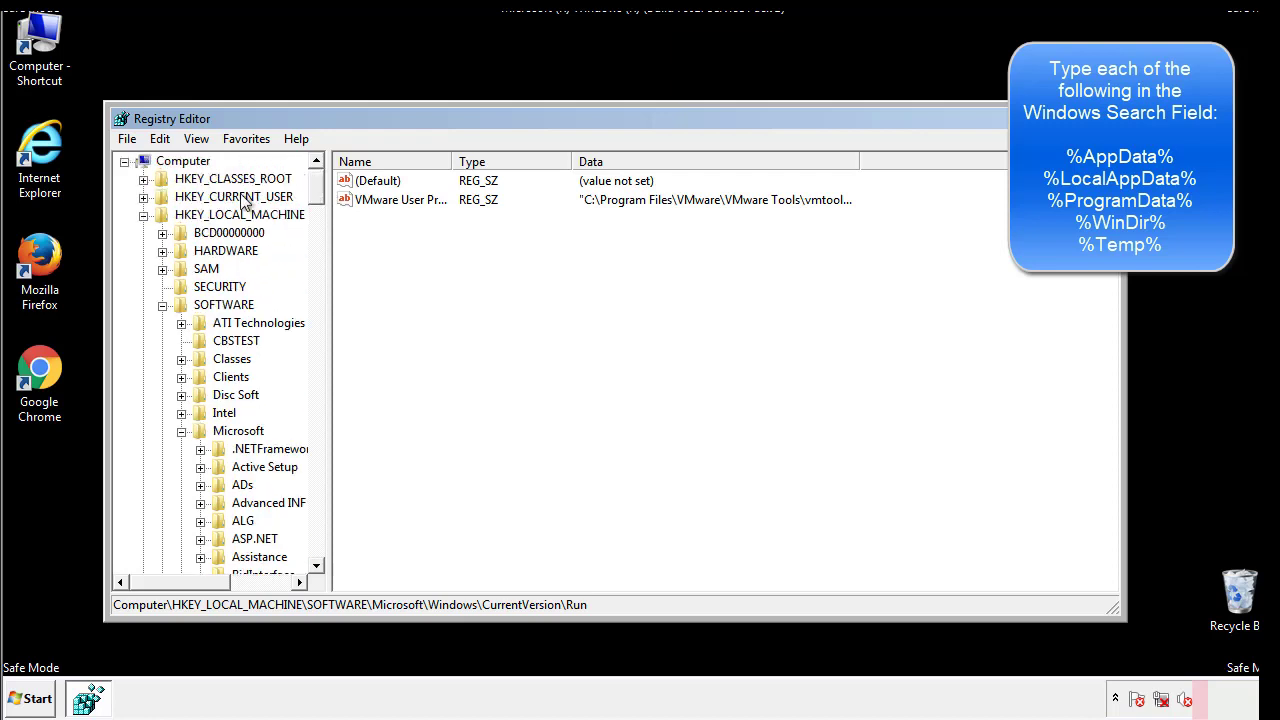
pyautogui.click(143, 216)
pyautogui.click(143, 197)
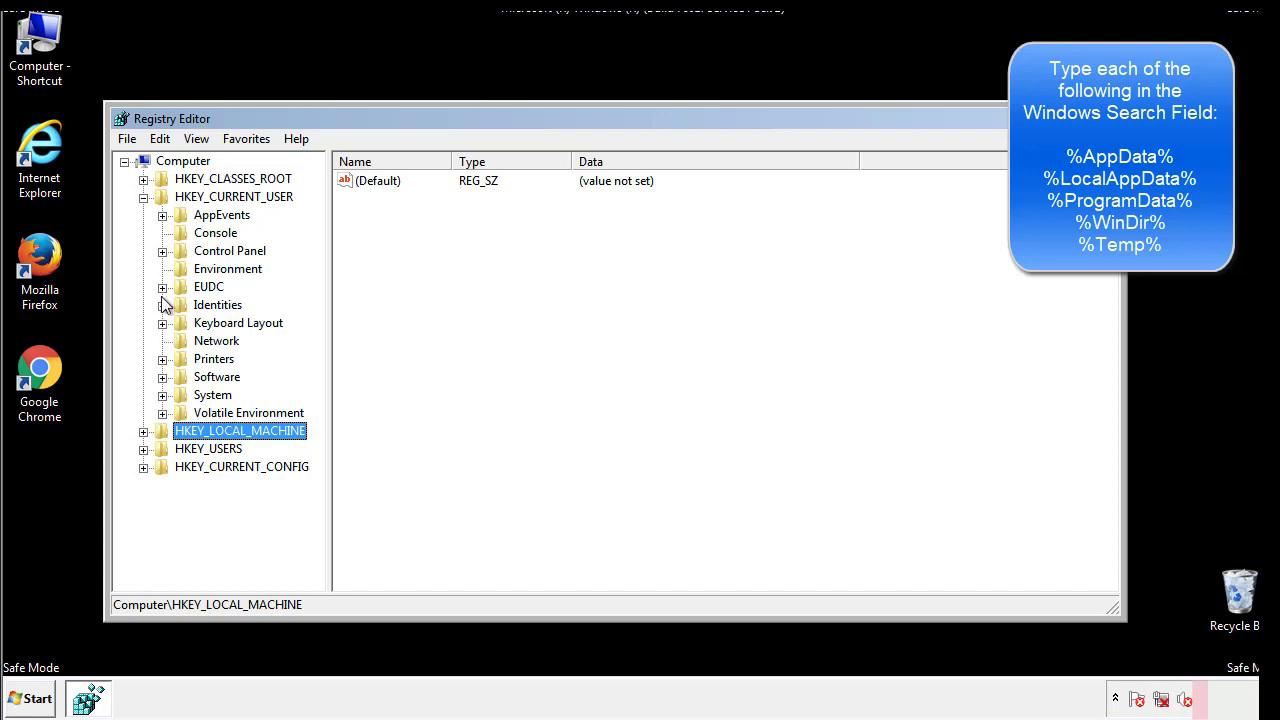
# - Open the Run key under HKEY_CURRENT_USER\Software\Microsoft\Windows\CurrentVersion and check its startup values for suspicious entries
pyautogui.click(163, 377)
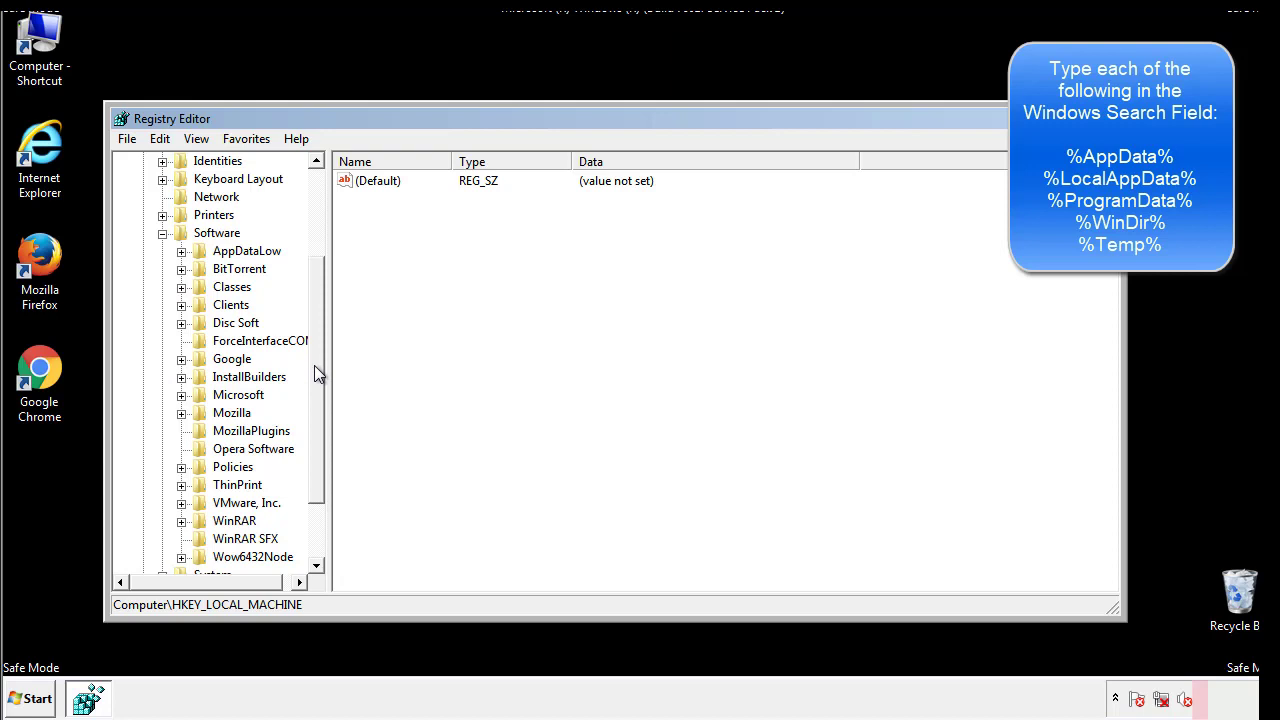
pyautogui.moveTo(314, 365); pyautogui.dragTo(315, 385)
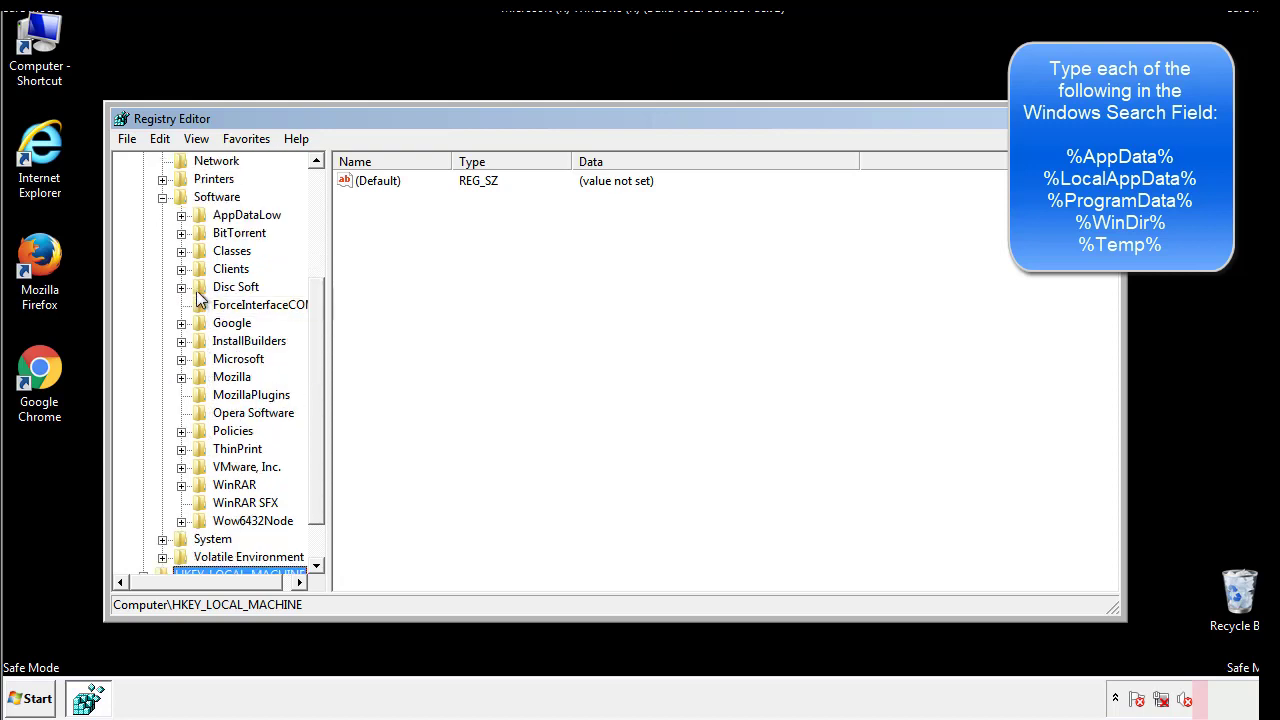
pyautogui.click(181, 359)
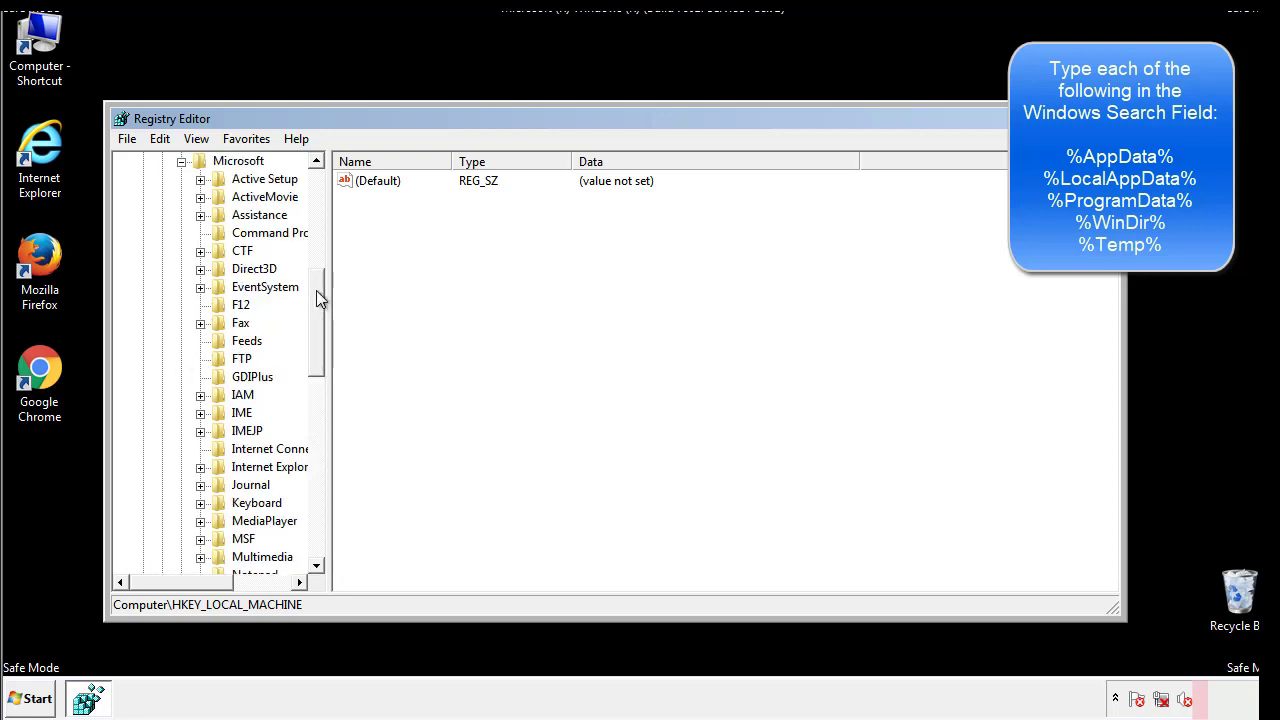
pyautogui.moveTo(316, 290); pyautogui.dragTo(315, 416)
pyautogui.click(200, 341)
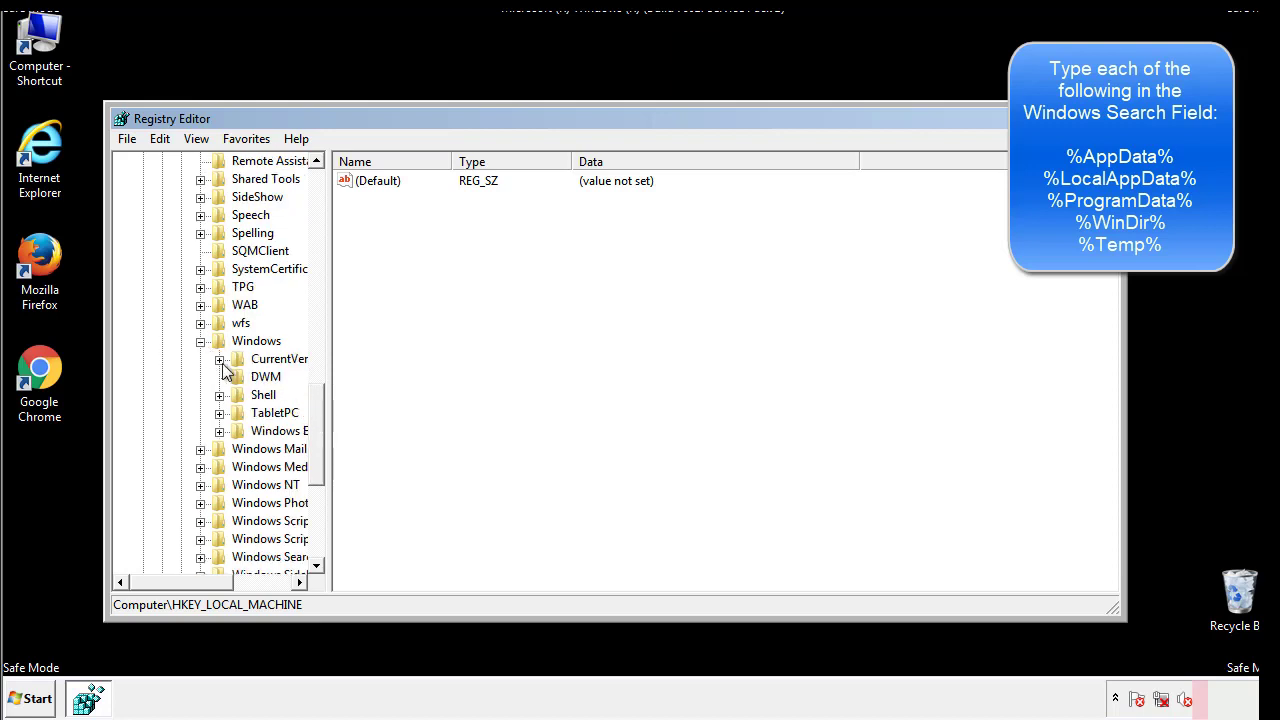
pyautogui.click(219, 359)
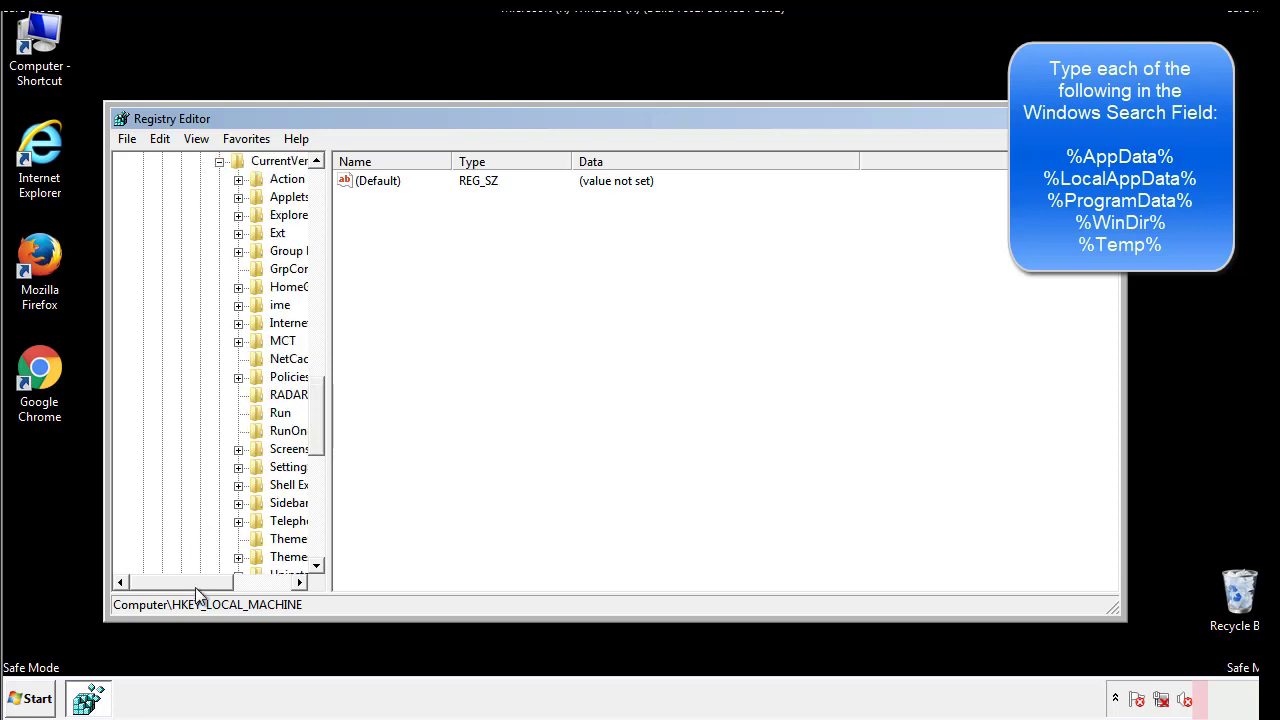
pyautogui.moveTo(195, 587); pyautogui.dragTo(224, 584)
pyautogui.click(218, 409)
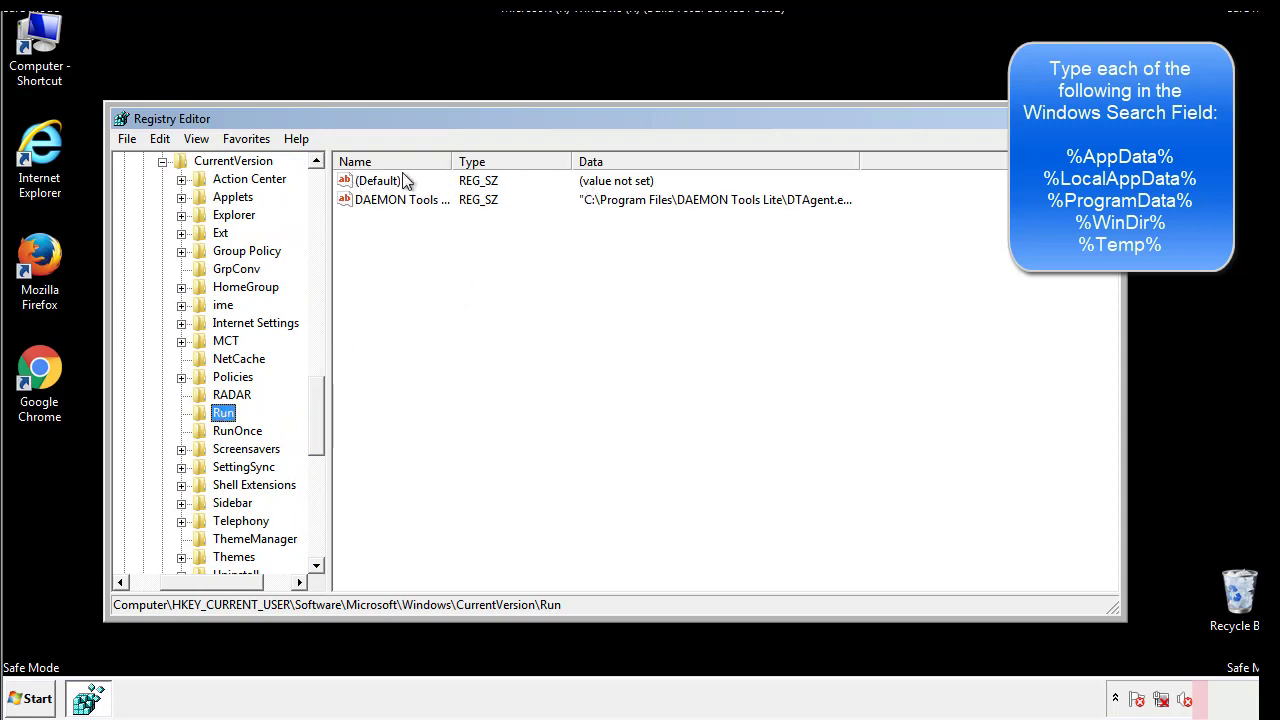
pyautogui.click(587, 238)
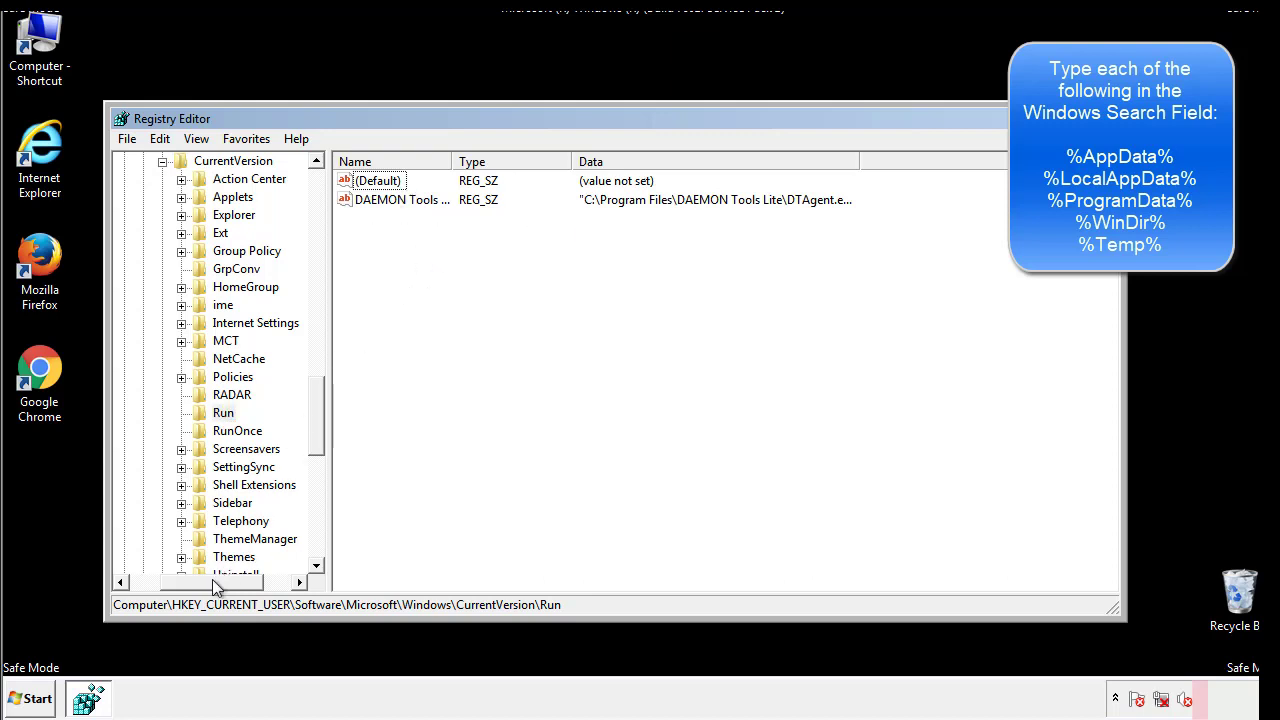
# - Collapse the current user's Windows key and search the registry's keys, values and data for %temp%
pyautogui.moveTo(212, 579); pyautogui.dragTo(184, 581)
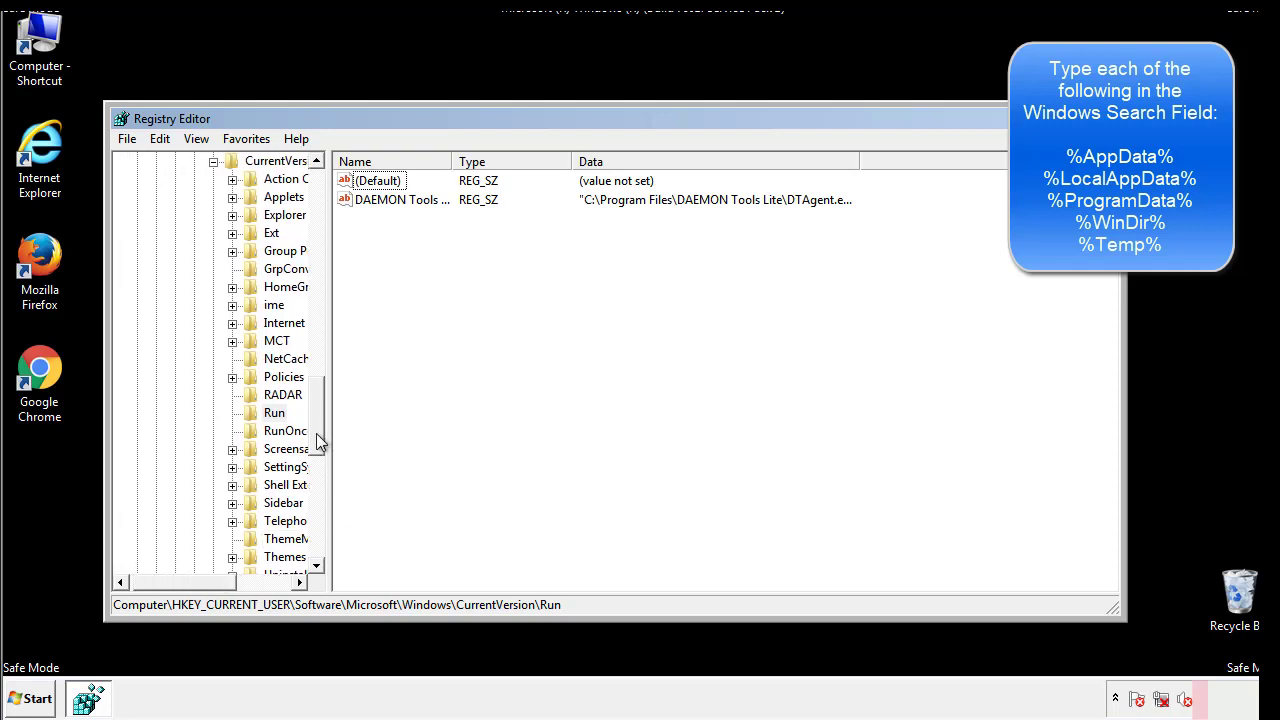
pyautogui.moveTo(318, 440); pyautogui.dragTo(318, 378)
pyautogui.click(195, 468)
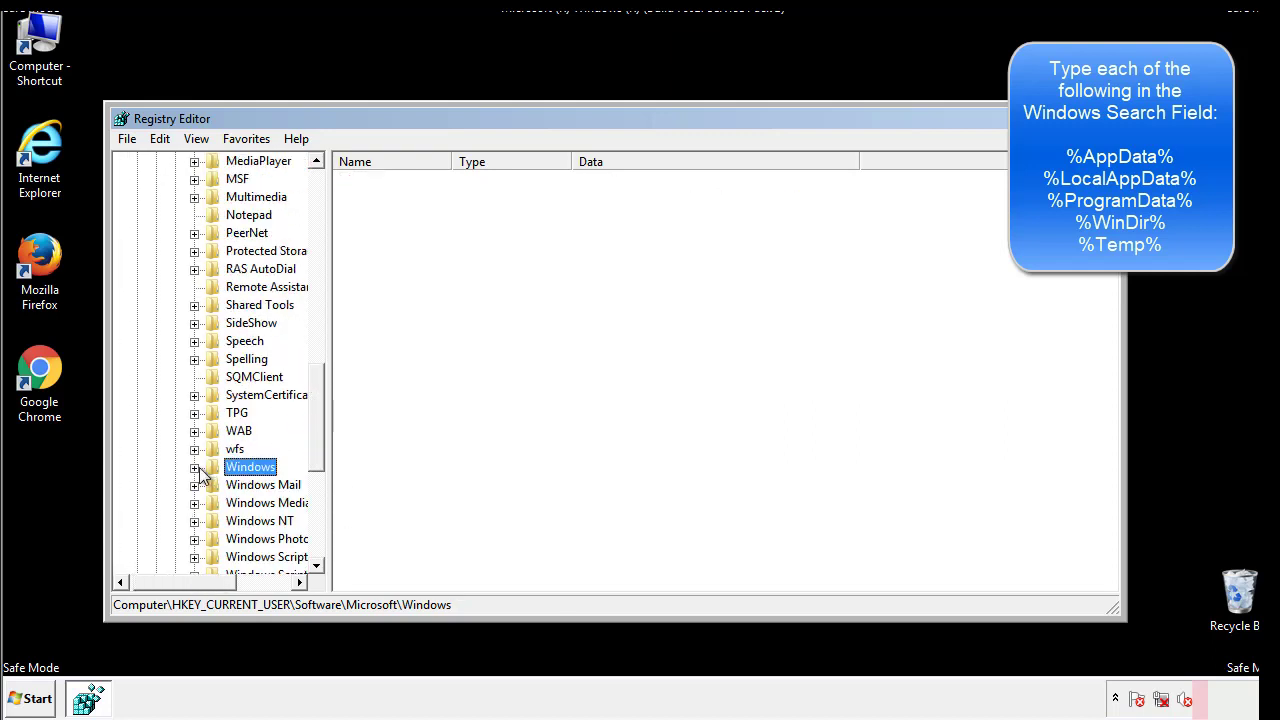
pyautogui.moveTo(318, 446); pyautogui.dragTo(322, 223)
pyautogui.click(173, 143)
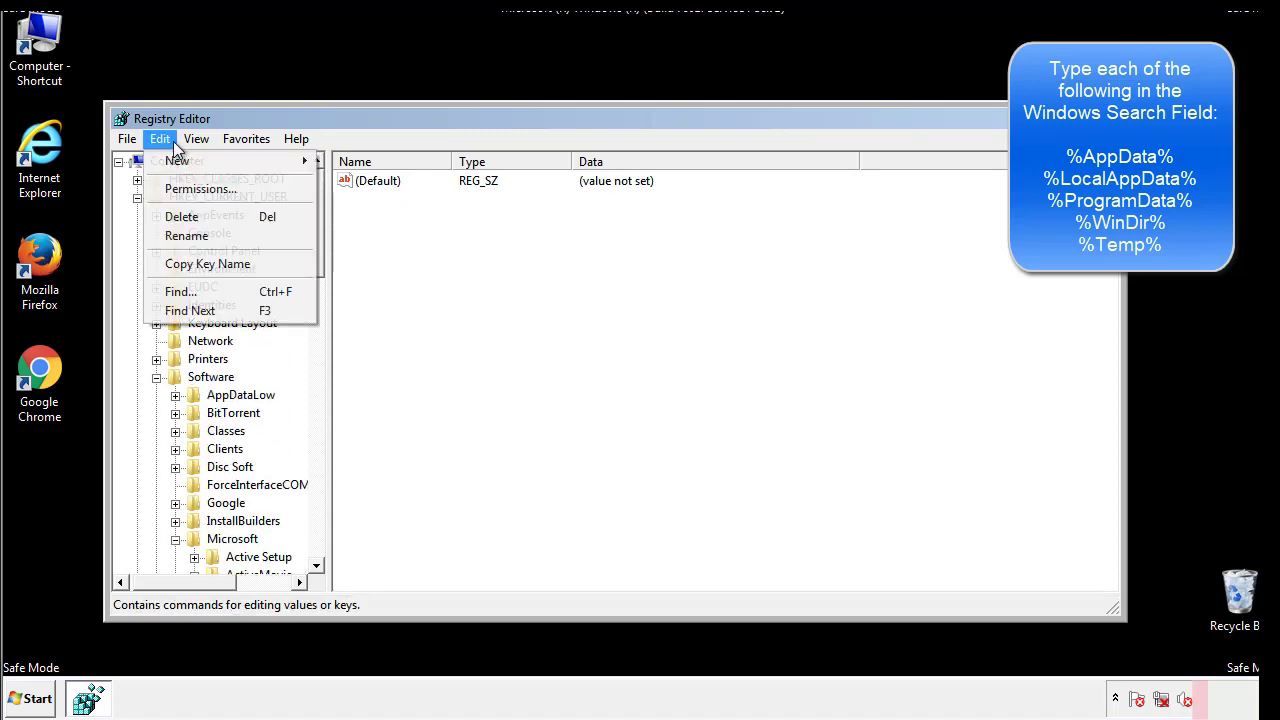
pyautogui.click(186, 292)
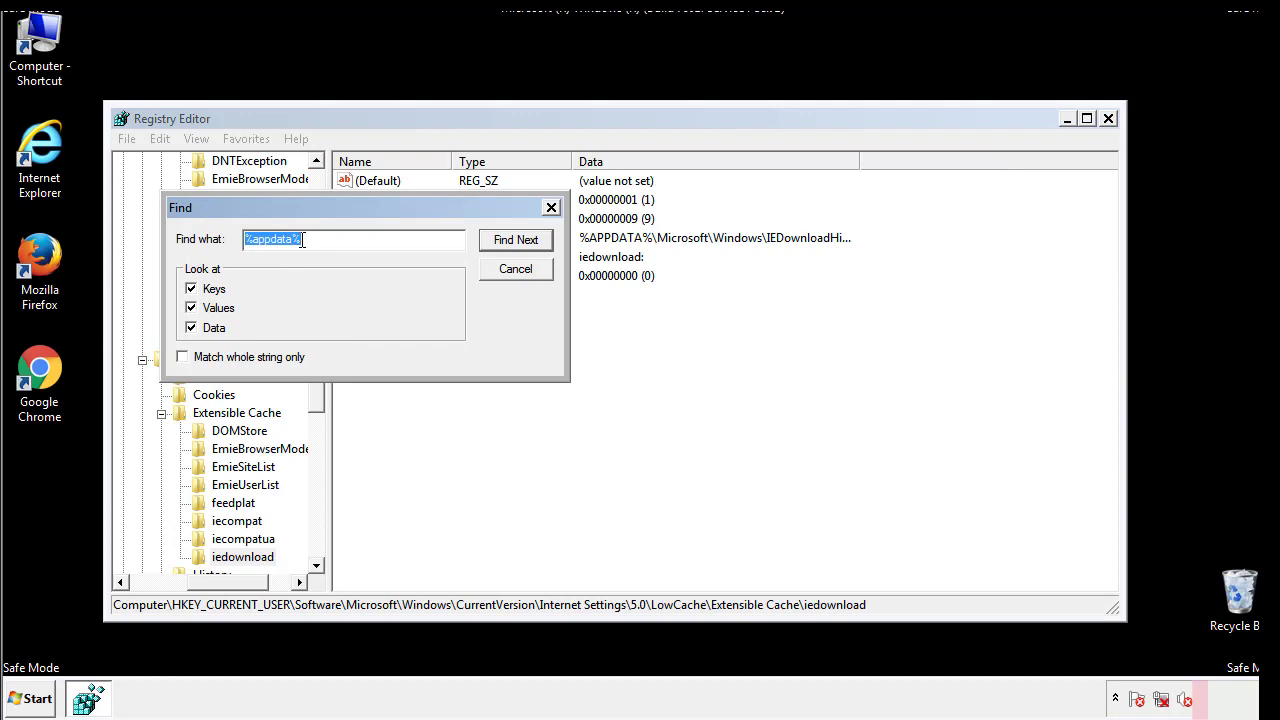
pyautogui.write('%temp%')
pyautogui.press('Return')
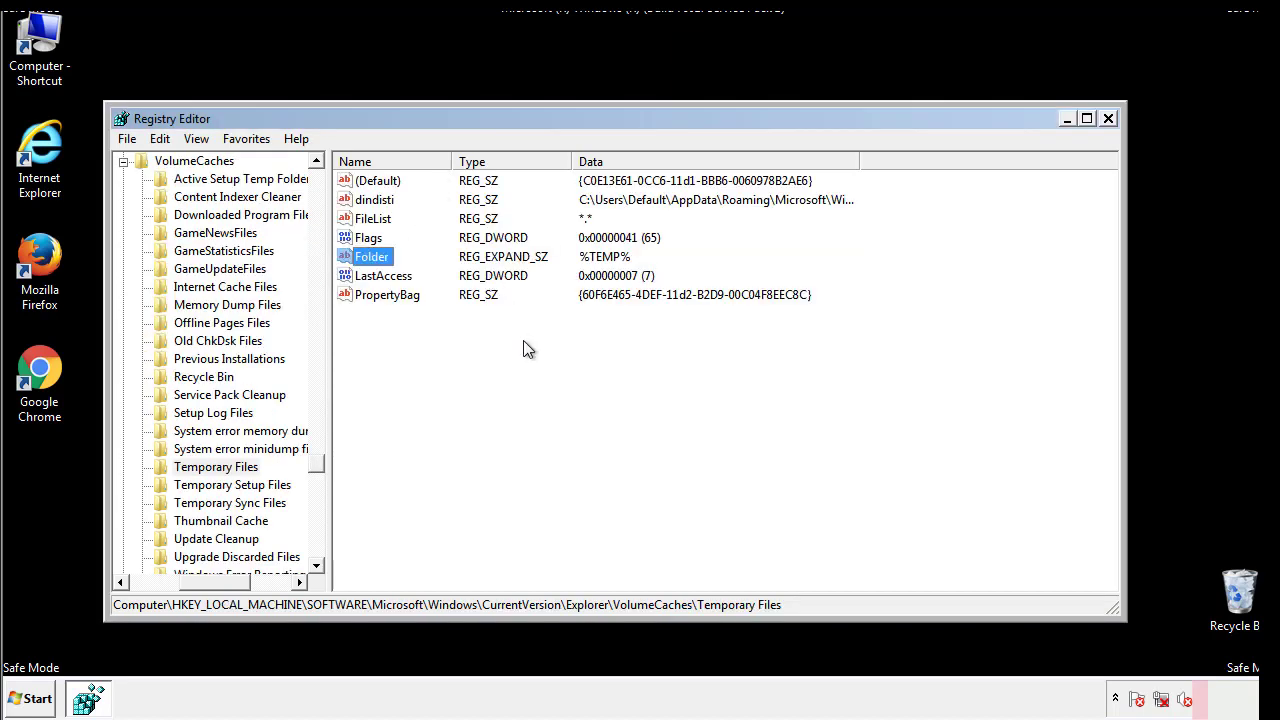
# - Delete all values in the Temporary Files key under VolumeCaches, confirm the deletion, and close the Registry Editor
pyautogui.moveTo(410, 320); pyautogui.dragTo(361, 188)
pyautogui.rightClick(361, 182)
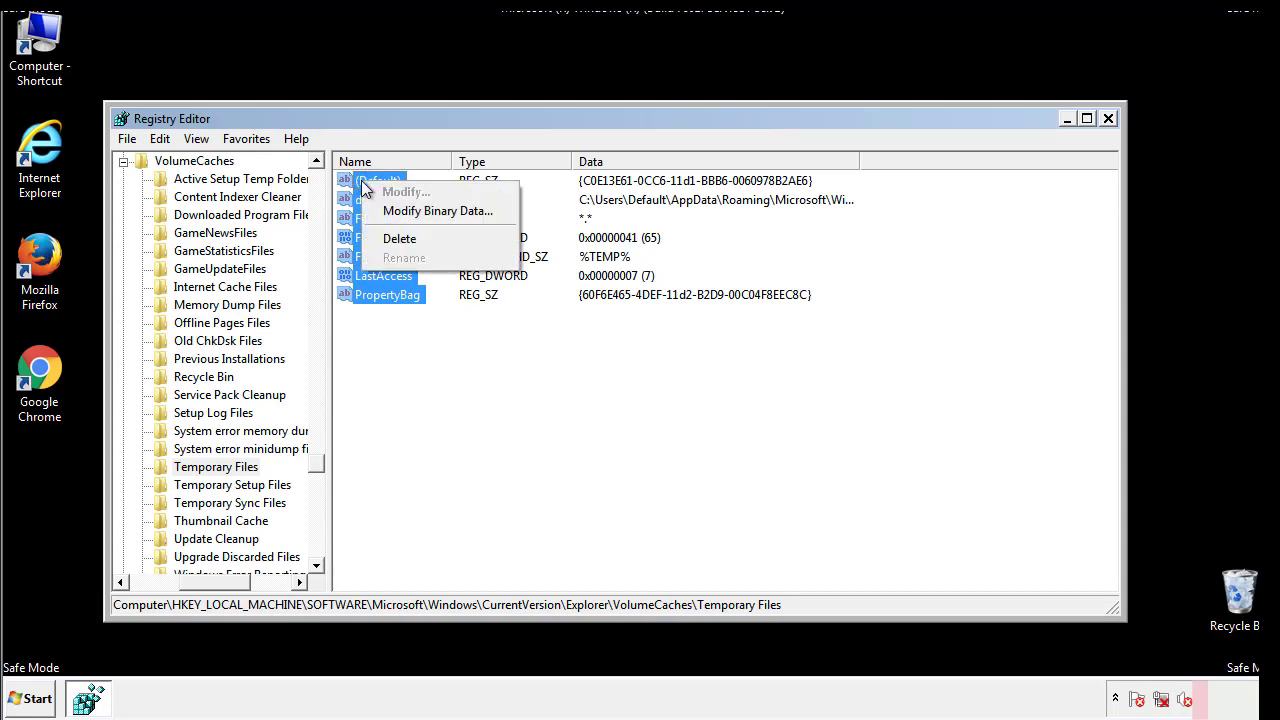
pyautogui.click(392, 240)
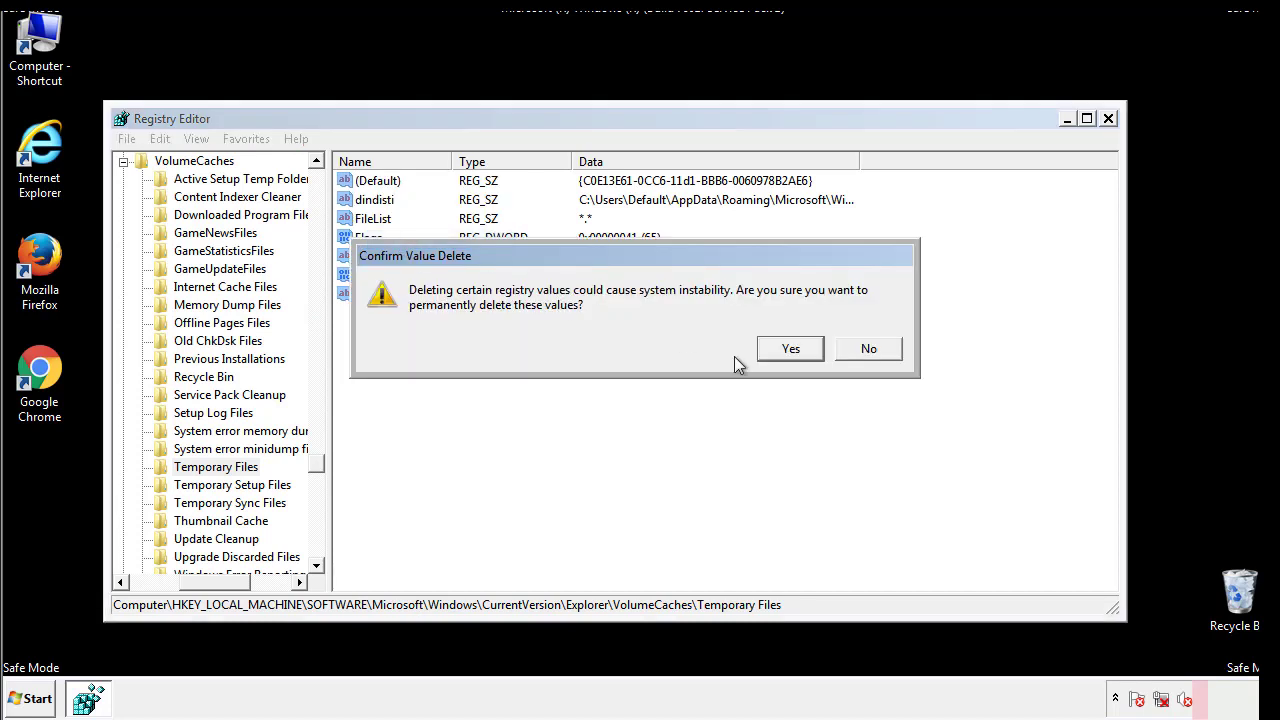
pyautogui.click(794, 349)
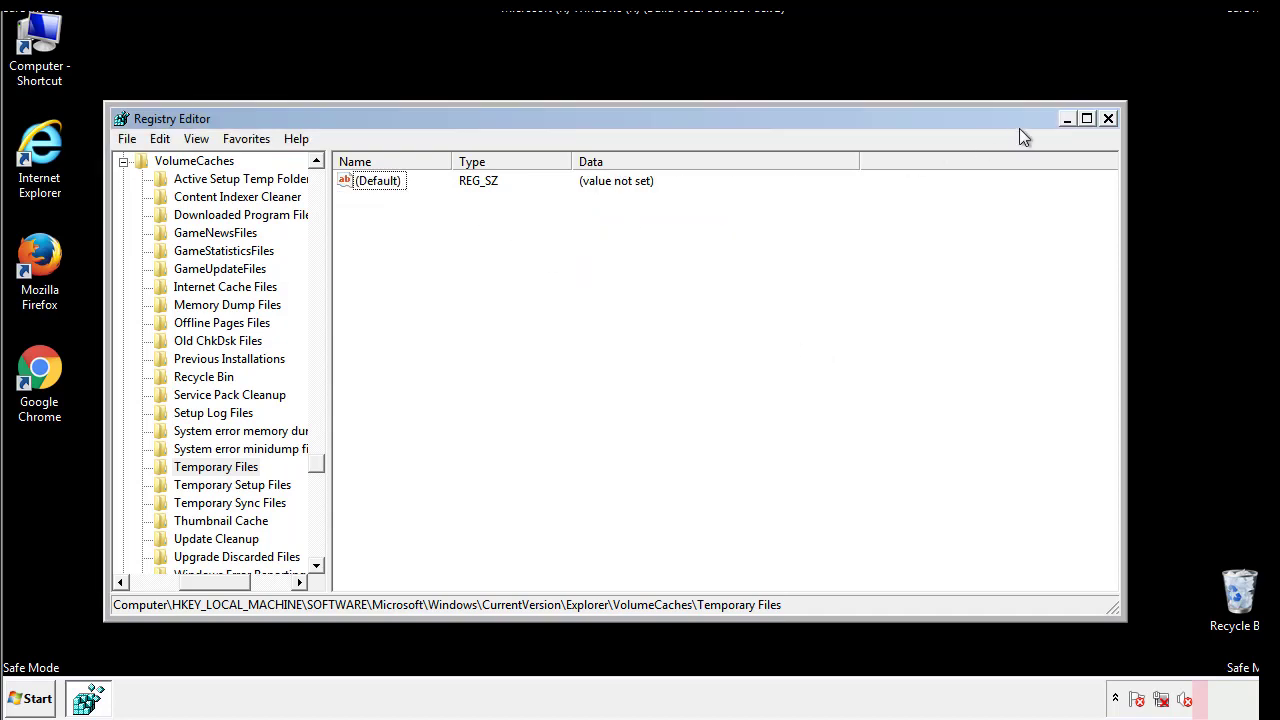
pyautogui.click(1109, 119)
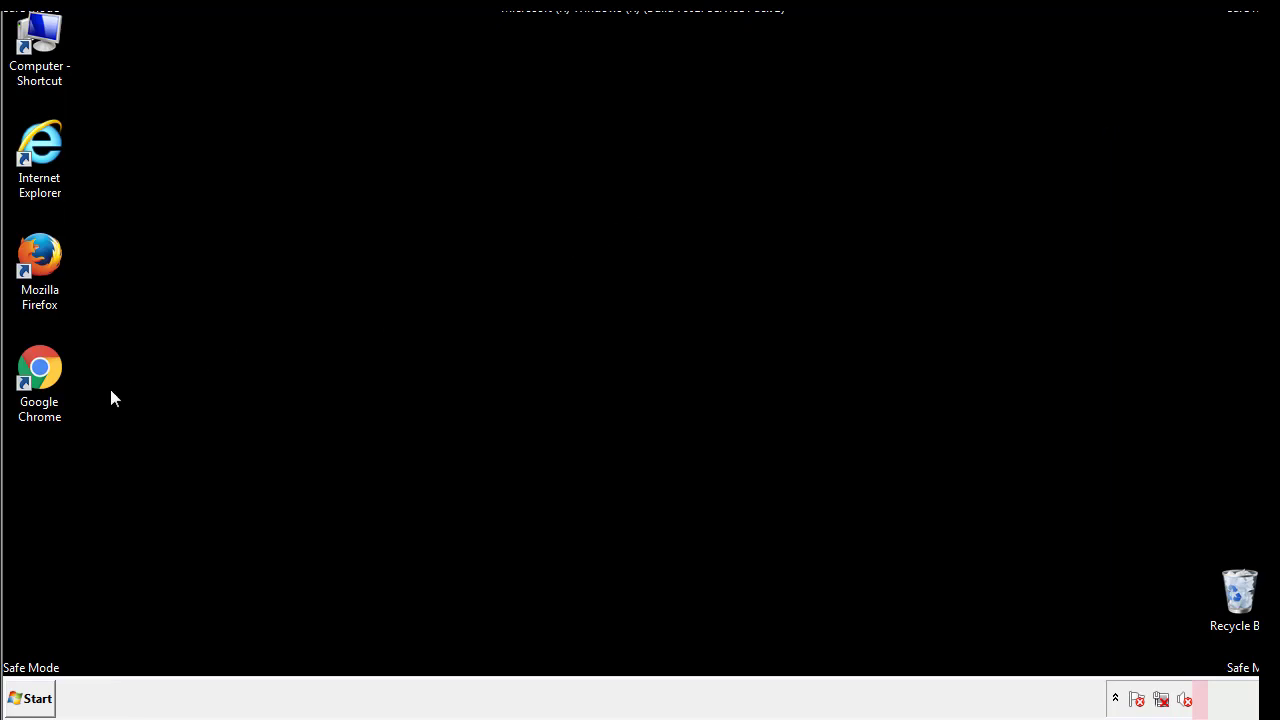
# - Search for msconfig and launch the System Configuration utility
pyautogui.click(23, 702)
pyautogui.click(69, 654)
pyautogui.write('ms')
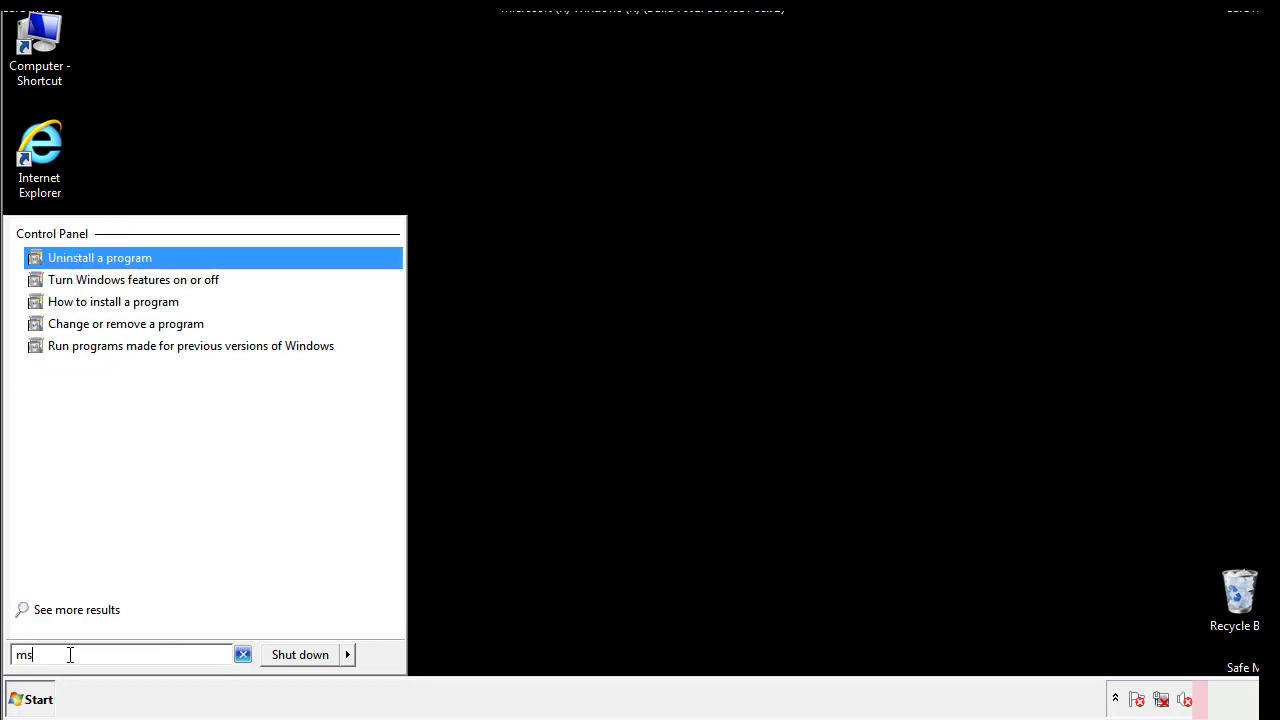
pyautogui.write('config')
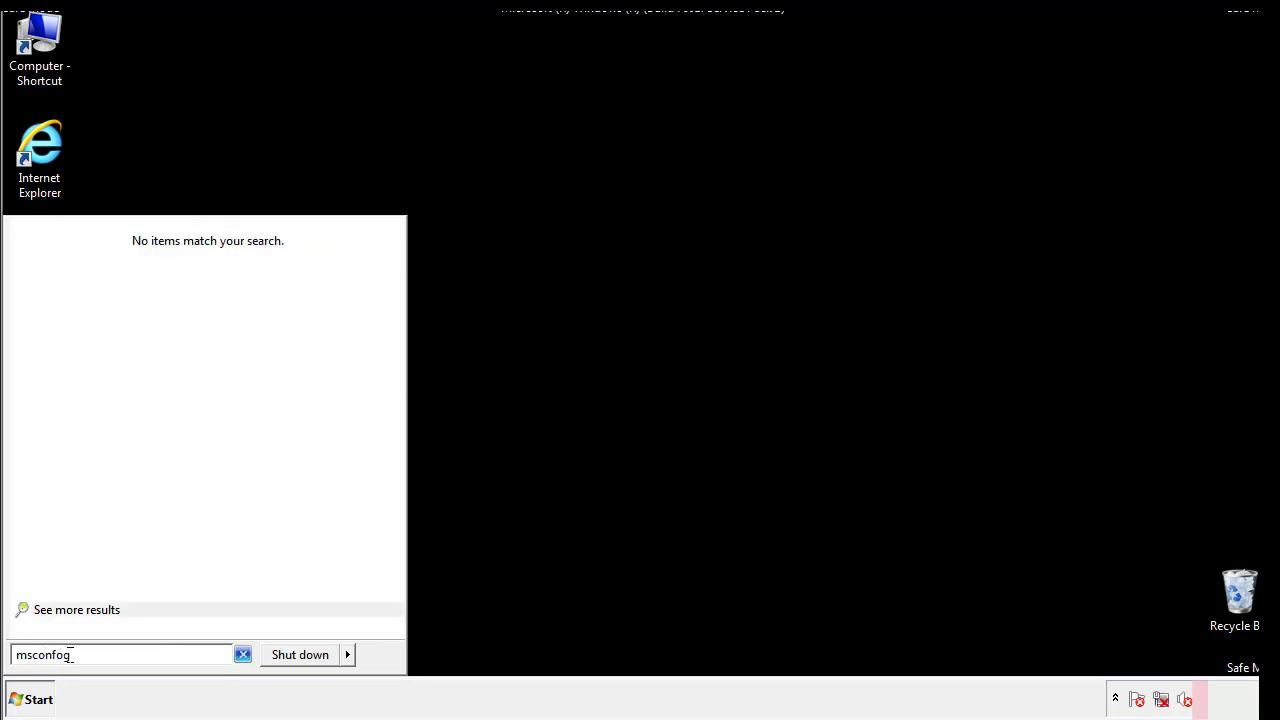
pyautogui.press('BackSpace')
pyautogui.press('BackSpace')
pyautogui.write('ig')
pyautogui.press('Return')
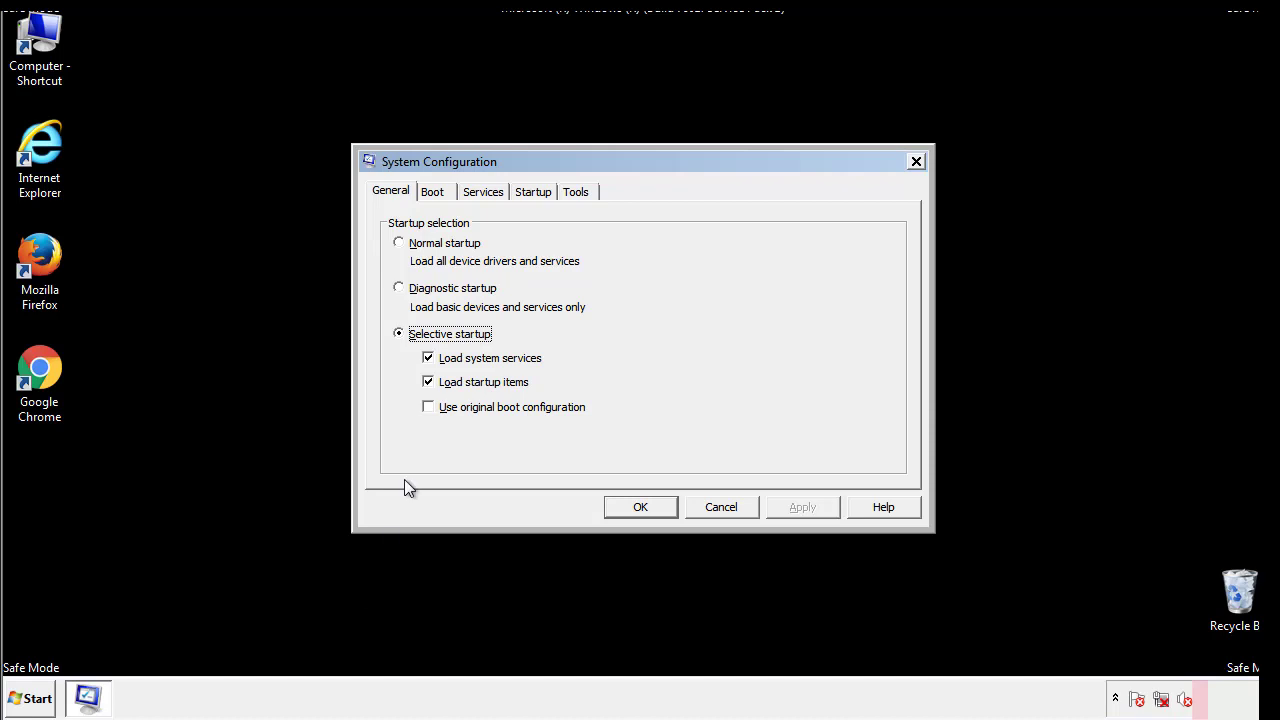
# - Disable Safe boot in the boot options, apply the change, and restart the computer
pyautogui.click(433, 191)
pyautogui.click(403, 384)
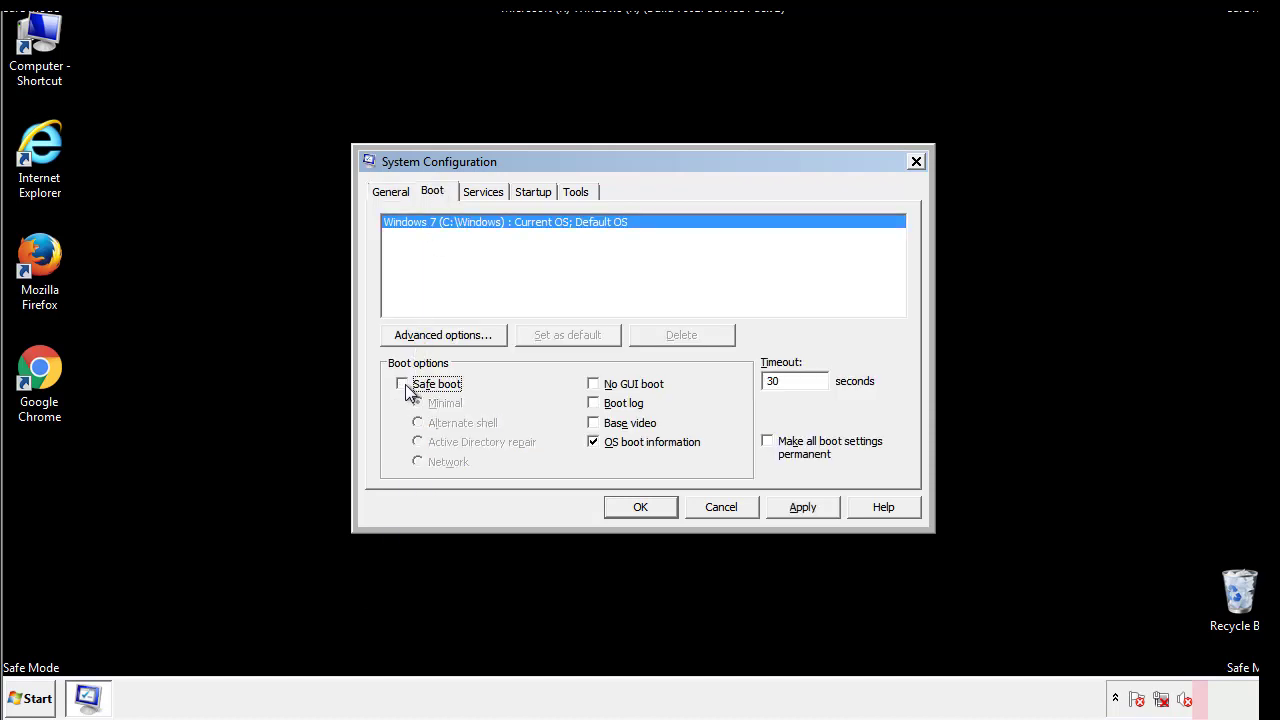
pyautogui.click(805, 510)
pyautogui.click(665, 508)
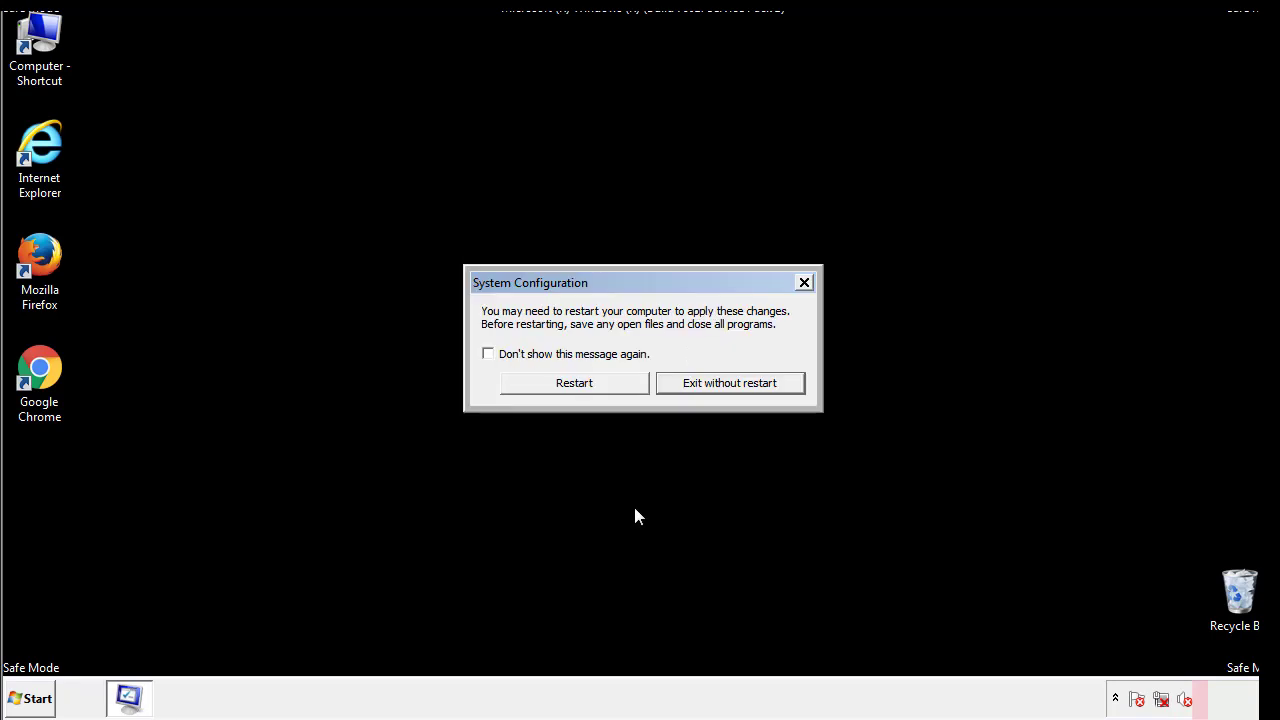
pyautogui.click(592, 390)
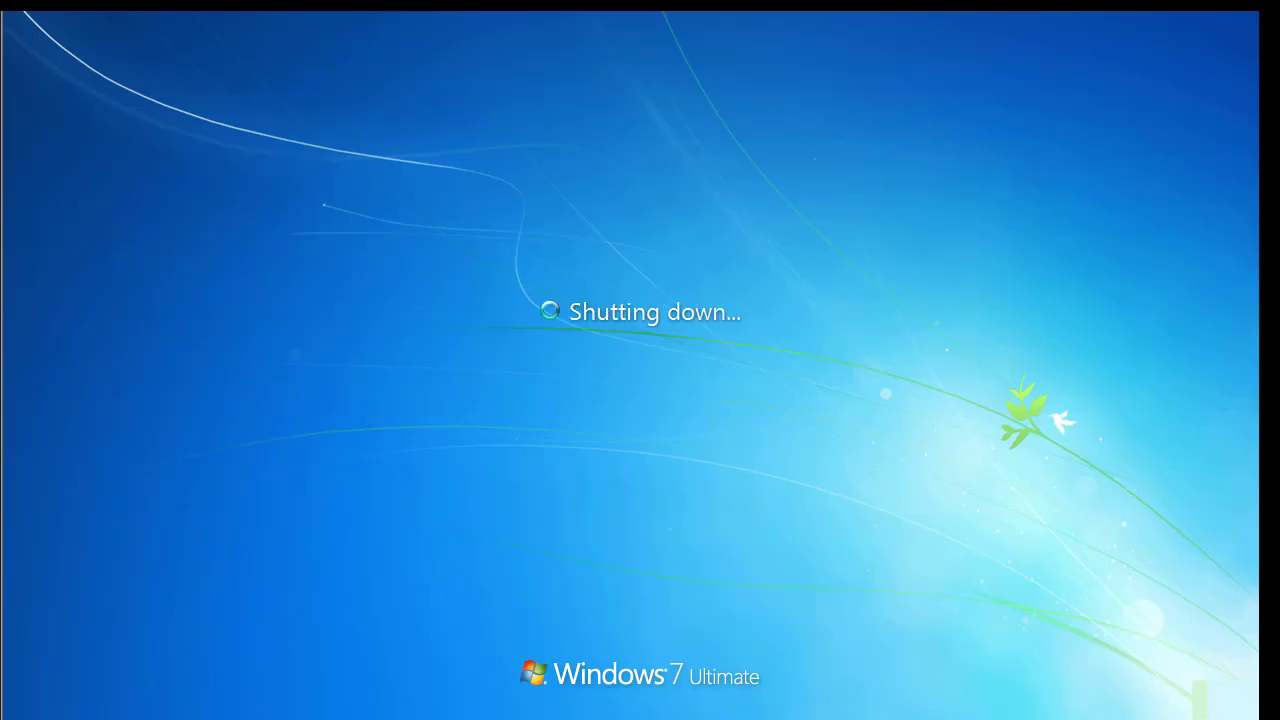